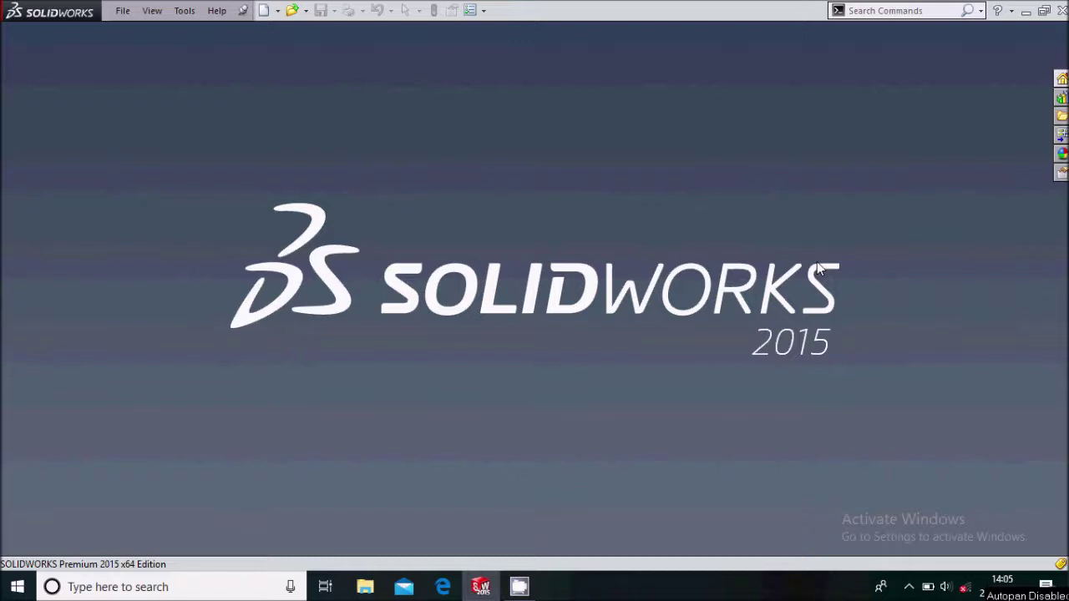
# - Create a new, empty assembly document, Assem1
pyautogui.click(122, 11)
pyautogui.click(143, 29)
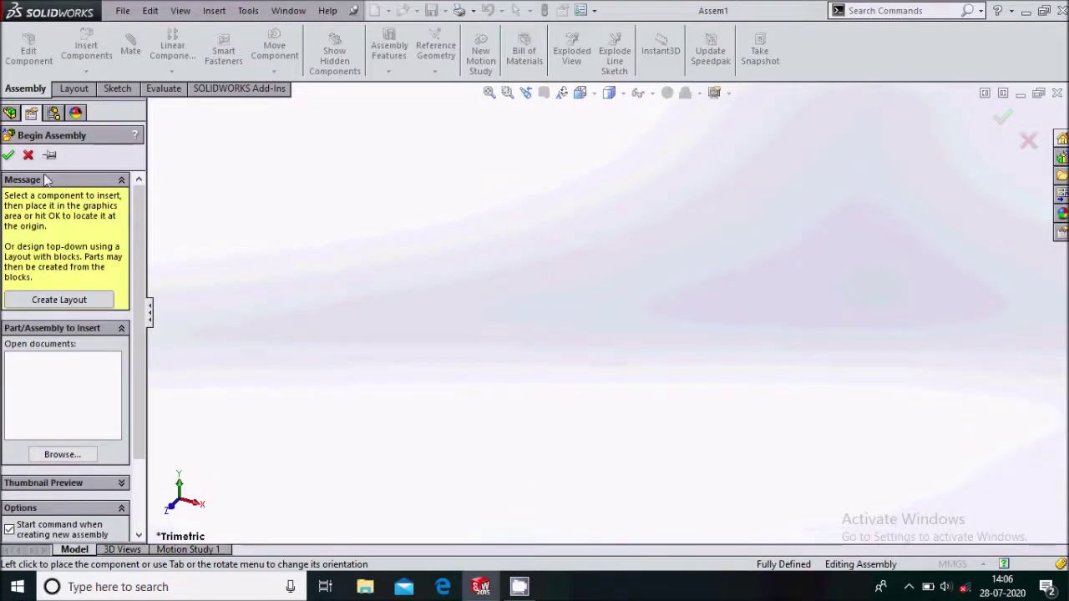
# - Sketch three circles in a row on the Right Plane, the middle one centred on the origin
pyautogui.click(29, 156)
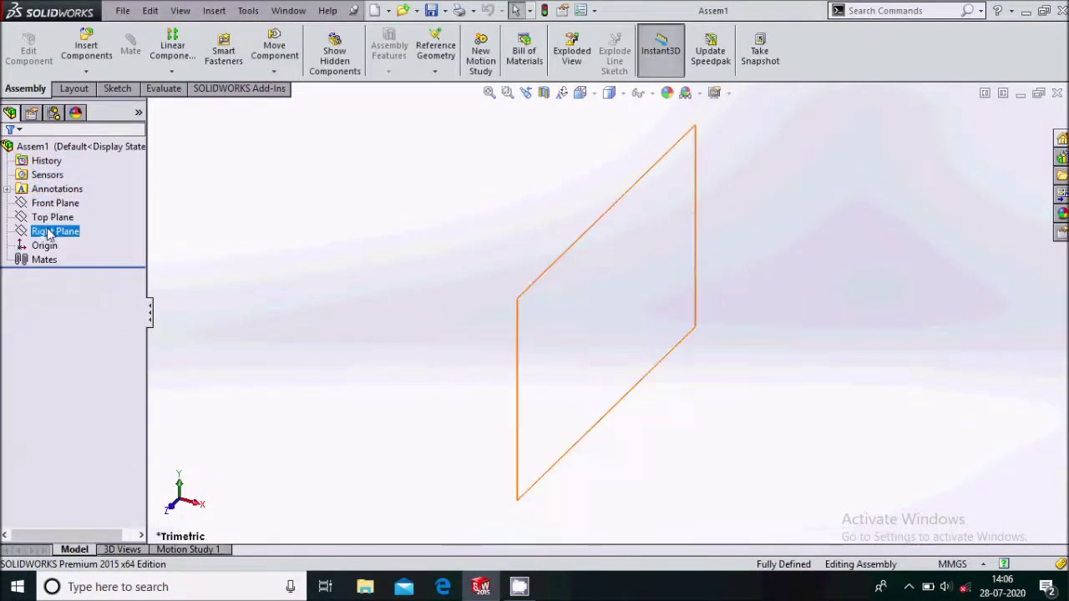
pyautogui.click(54, 232)
pyautogui.click(65, 198)
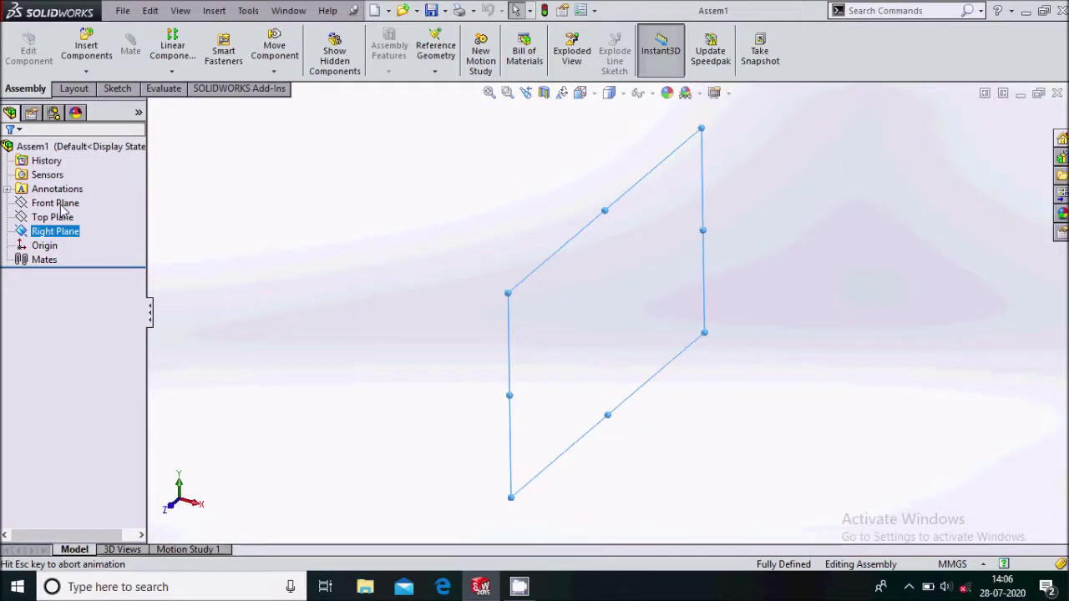
pyautogui.click(125, 31)
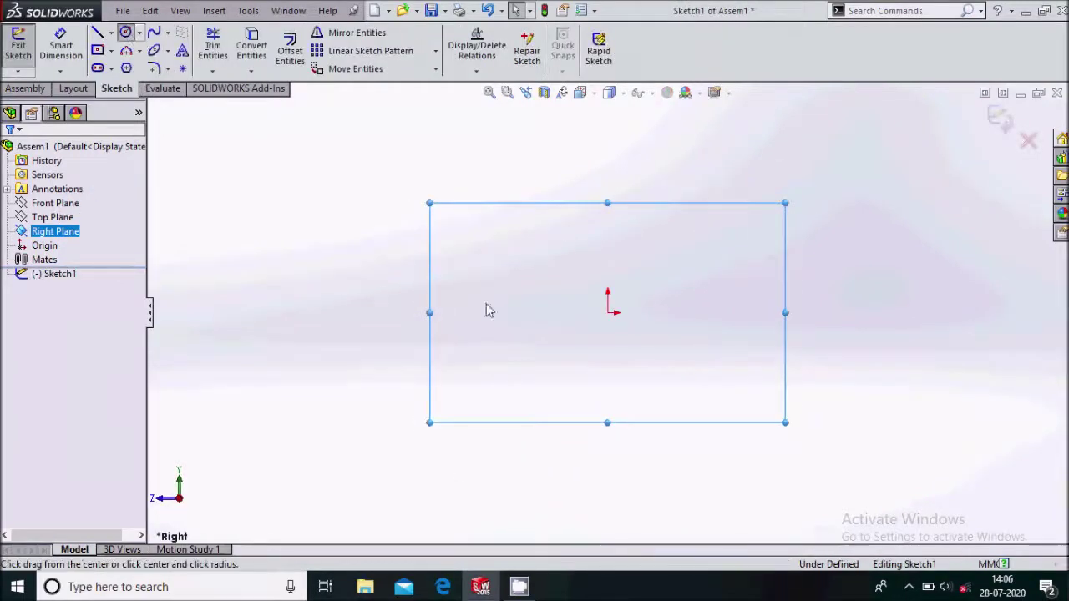
pyautogui.click(608, 313)
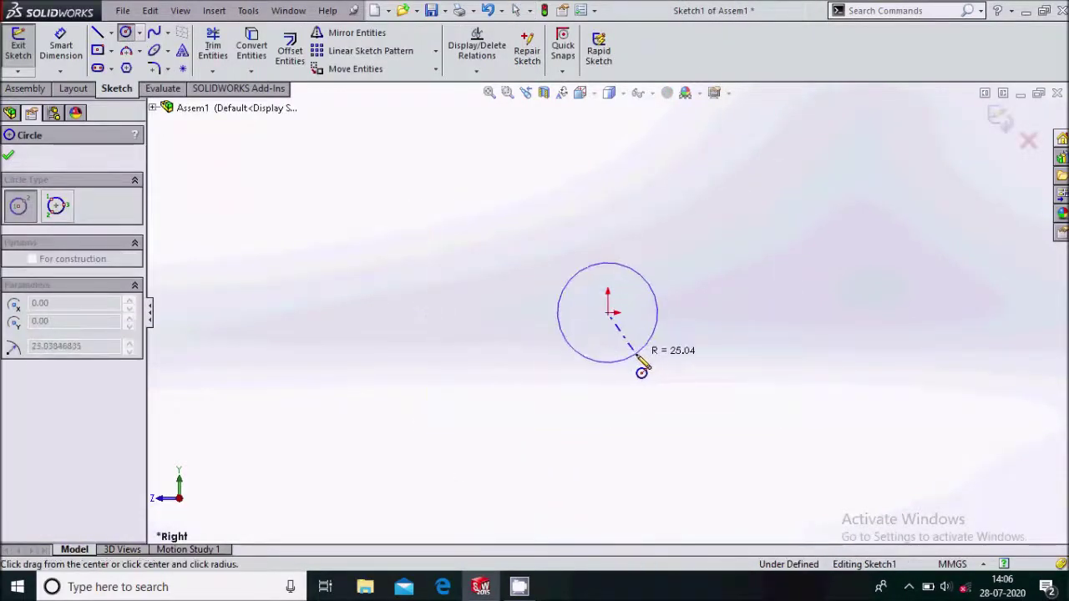
pyautogui.click(632, 357)
pyautogui.click(735, 312)
pyautogui.click(748, 338)
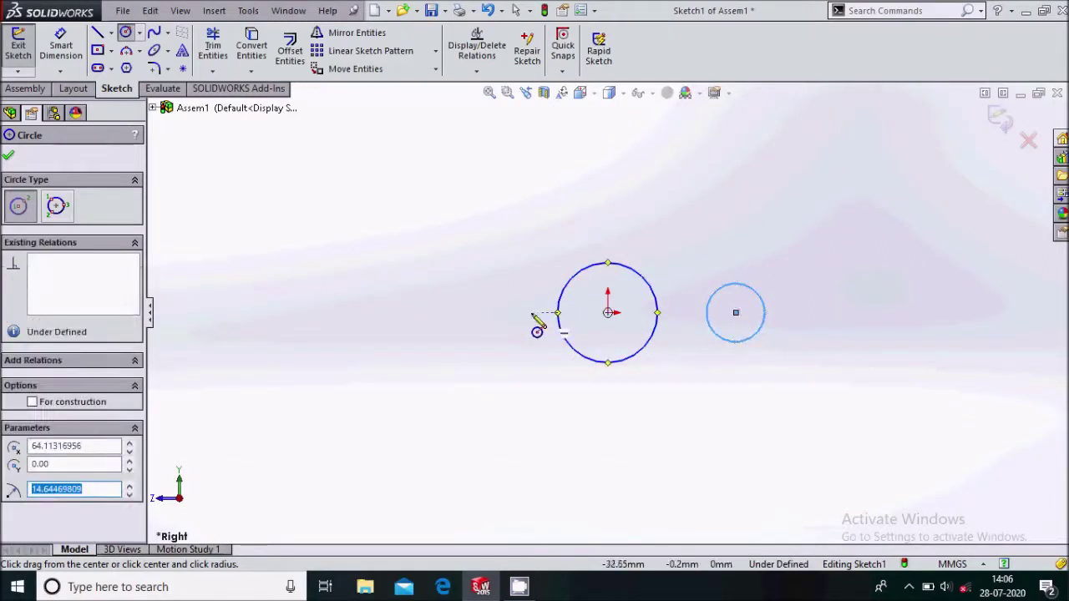
pyautogui.click(490, 312)
pyautogui.click(501, 351)
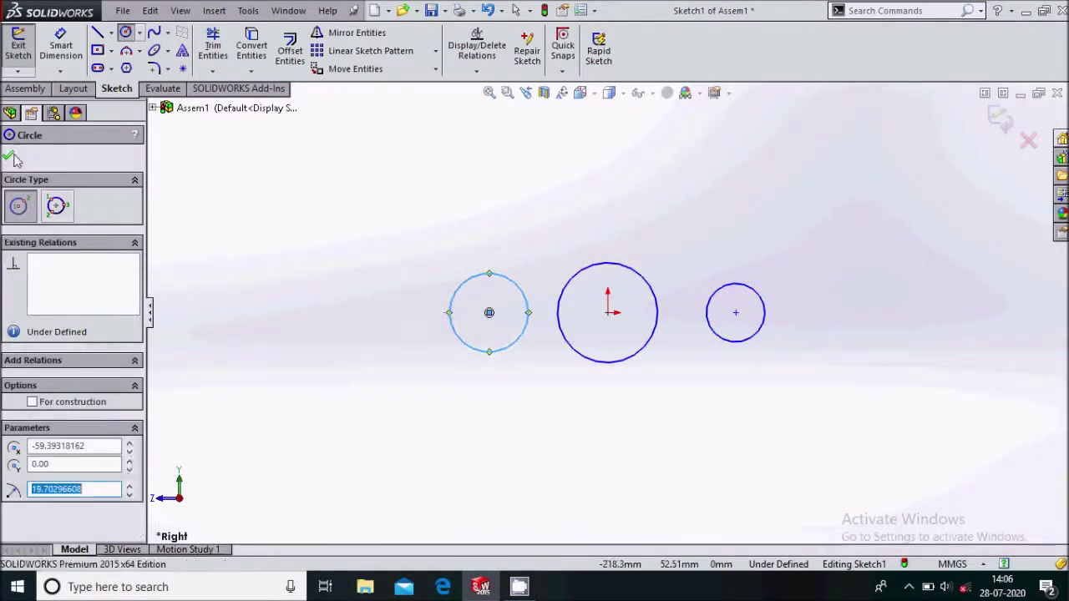
pyautogui.press('Escape')
# - Dimension the middle circle's diameter to 40 mm
pyautogui.press('d')
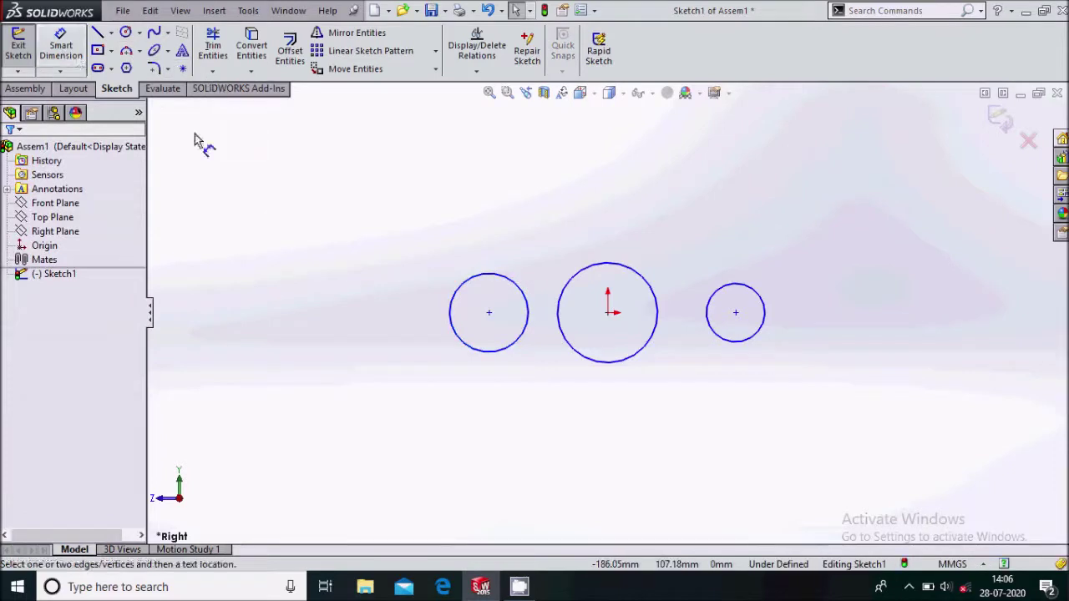
pyautogui.click(608, 363)
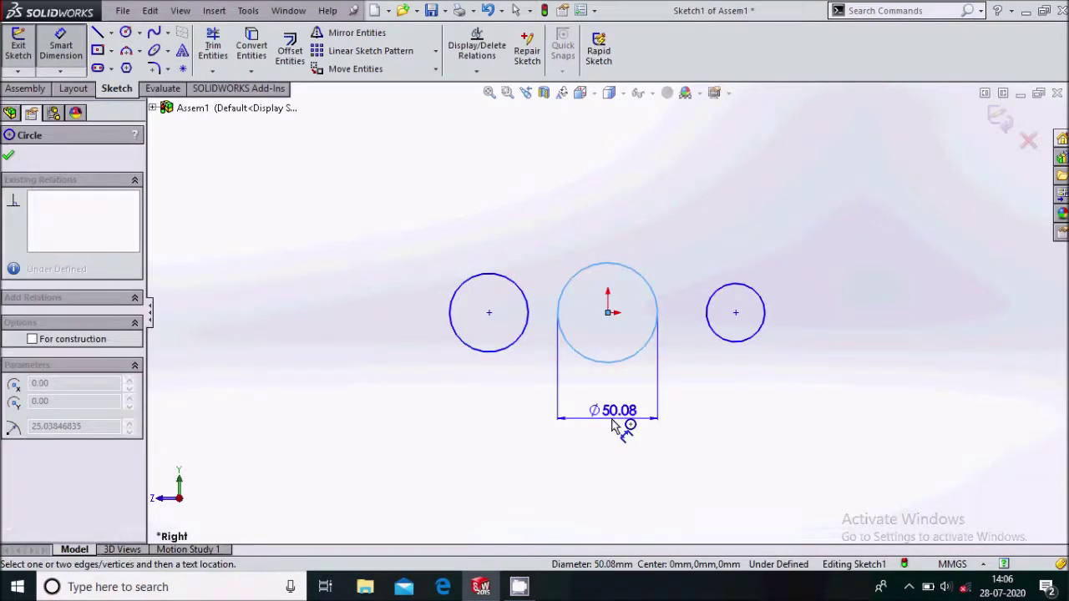
pyautogui.click(612, 426)
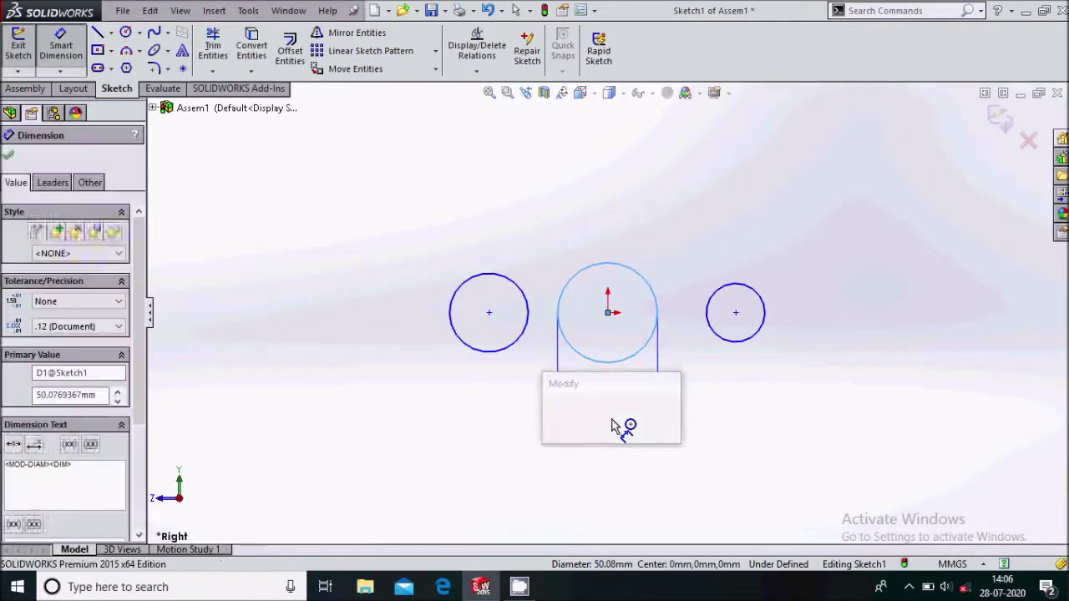
pyautogui.write('40')
pyautogui.press('Return')
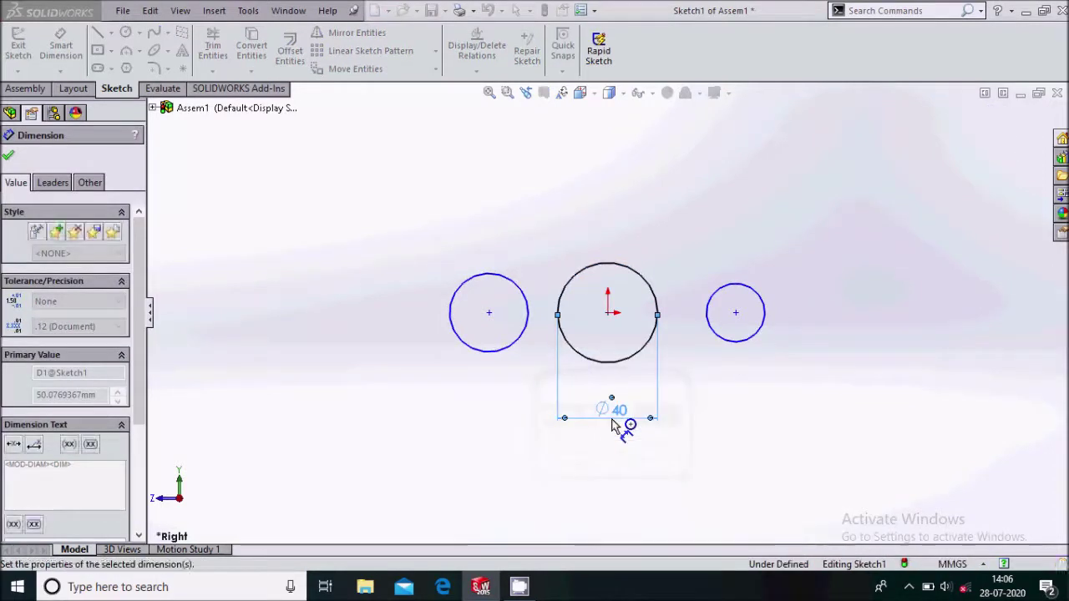
pyautogui.click(303, 296)
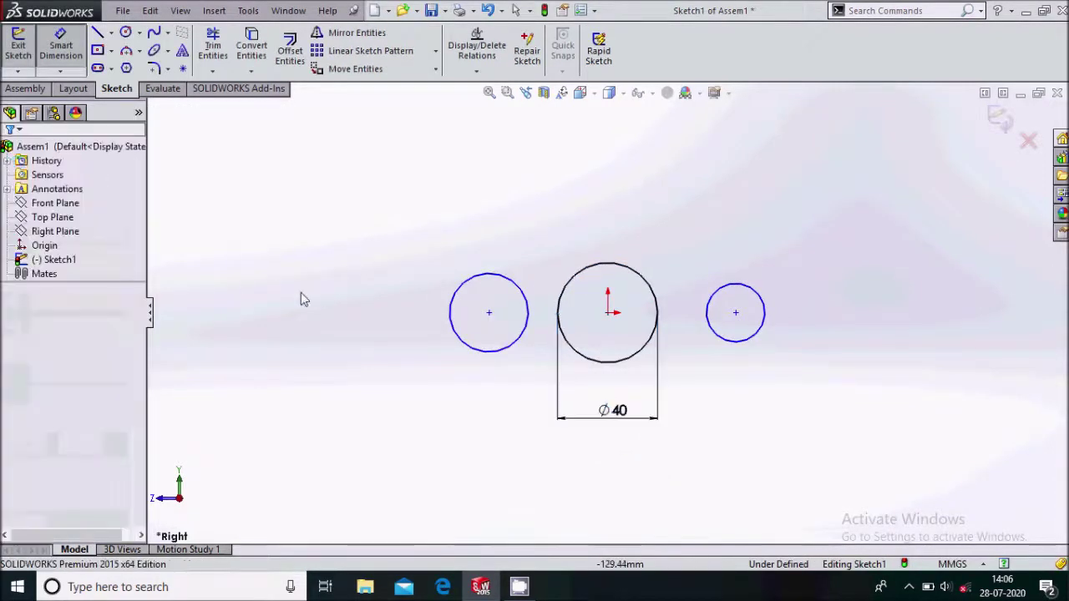
pyautogui.press('Escape')
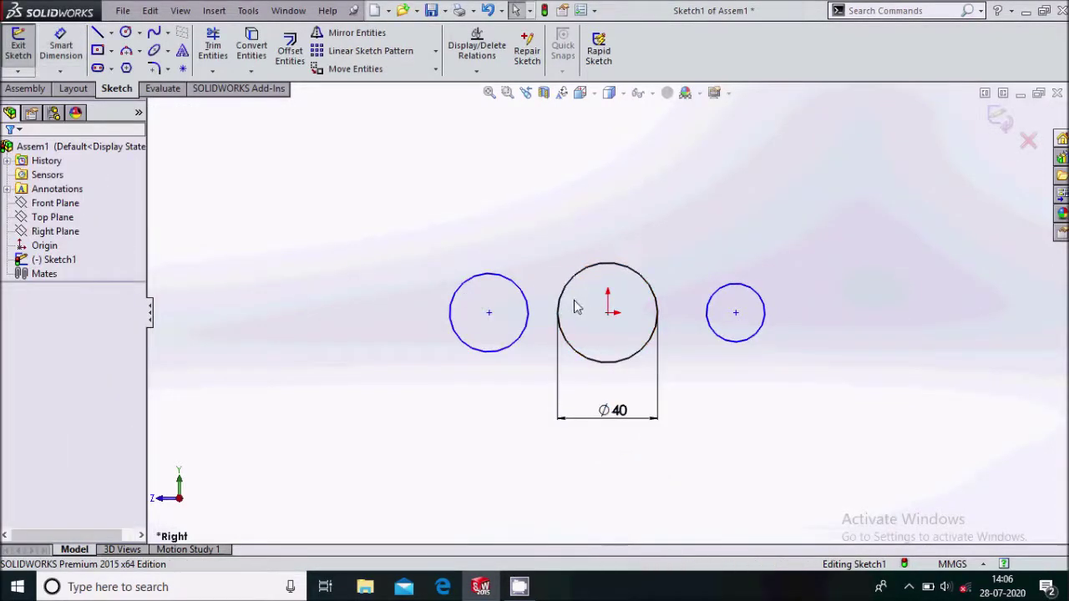
# - Make the left and right circles each tangent to the middle circle
pyautogui.keyDown('ctrl'); pyautogui.click(498, 303); pyautogui.keyUp('ctrl')
pyautogui.click(12, 427)
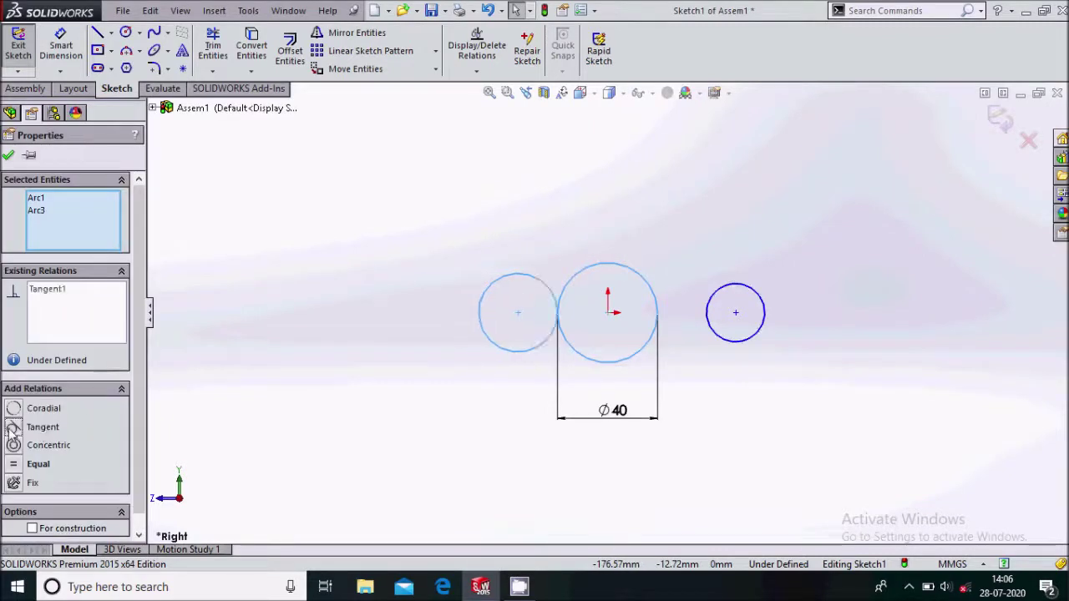
pyautogui.click(699, 354)
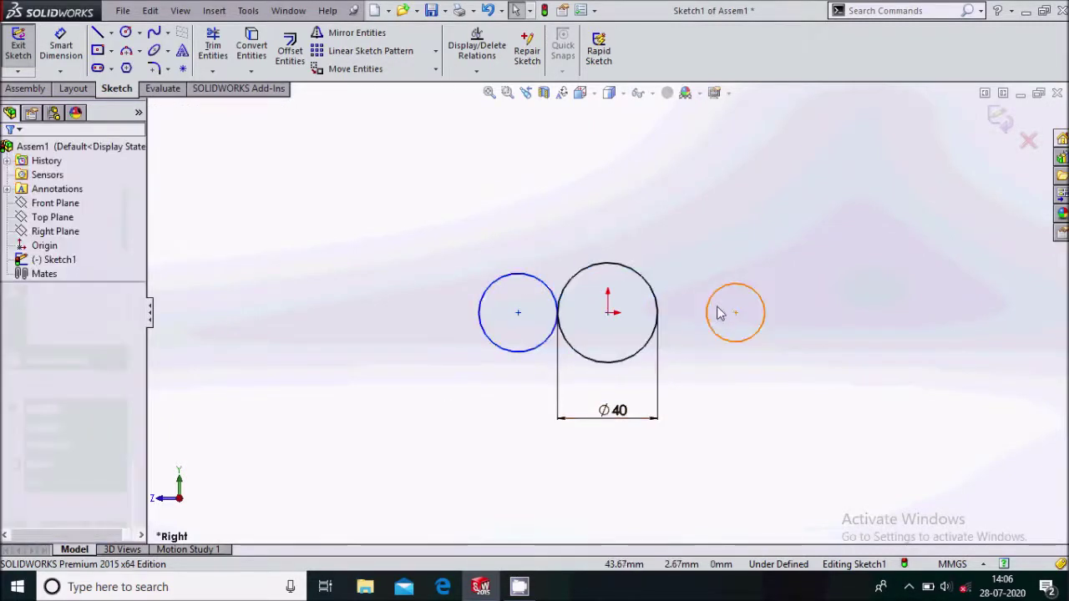
pyautogui.keyDown('ctrl'); pyautogui.click(648, 307); pyautogui.keyUp('ctrl')
pyautogui.click(13, 426)
pyautogui.click(261, 422)
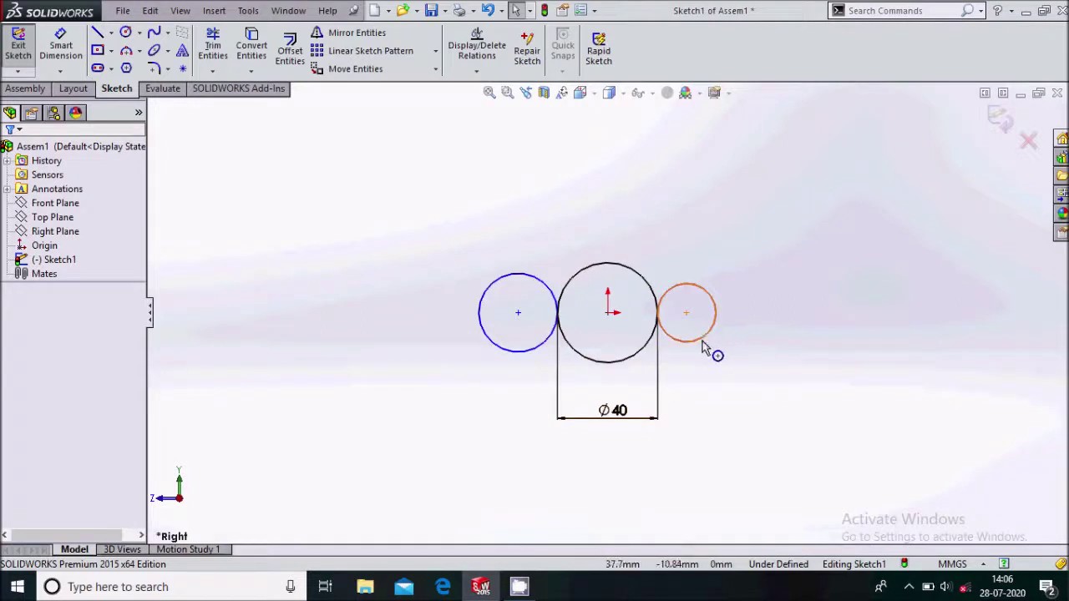
# - Add an Equal relation so all three circles share the 40 mm diameter
pyautogui.click(683, 359)
pyautogui.keyDown('ctrl'); pyautogui.click(622, 364); pyautogui.keyUp('ctrl')
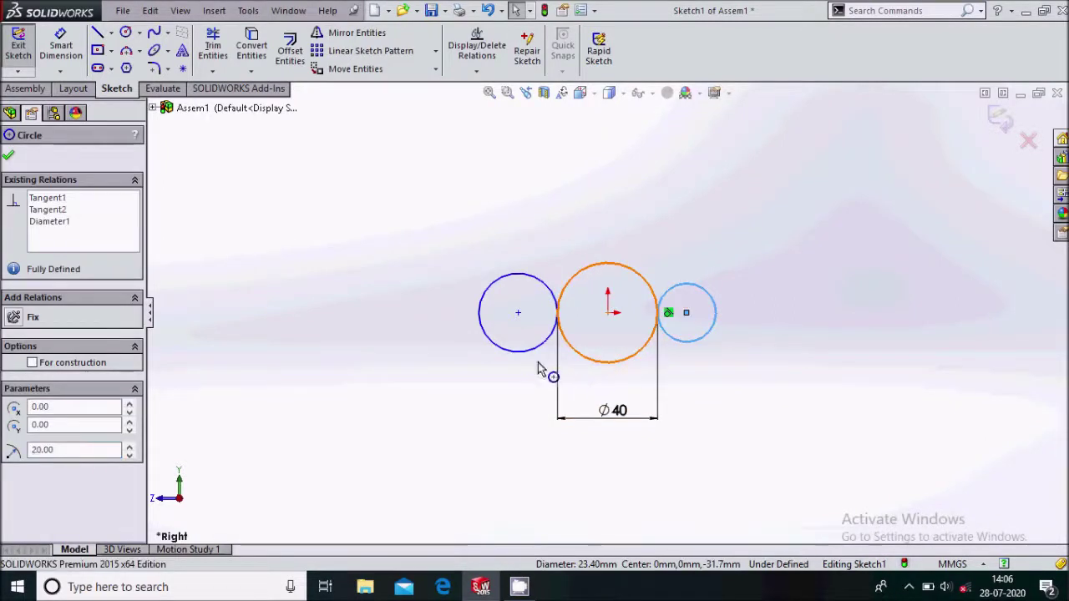
pyautogui.keyDown('ctrl'); pyautogui.click(525, 356); pyautogui.keyUp('ctrl')
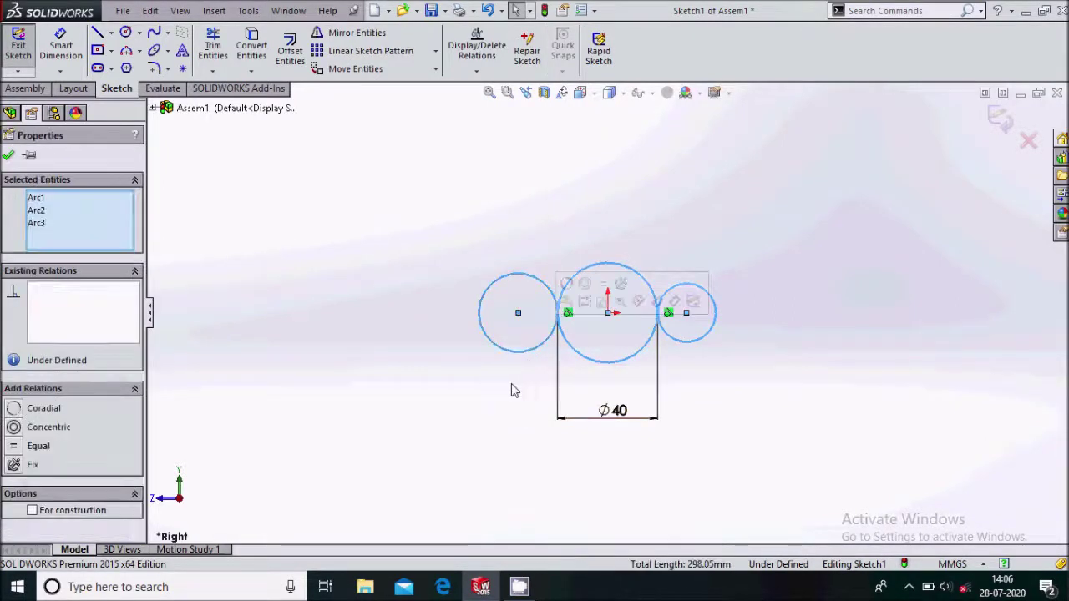
pyautogui.click(13, 448)
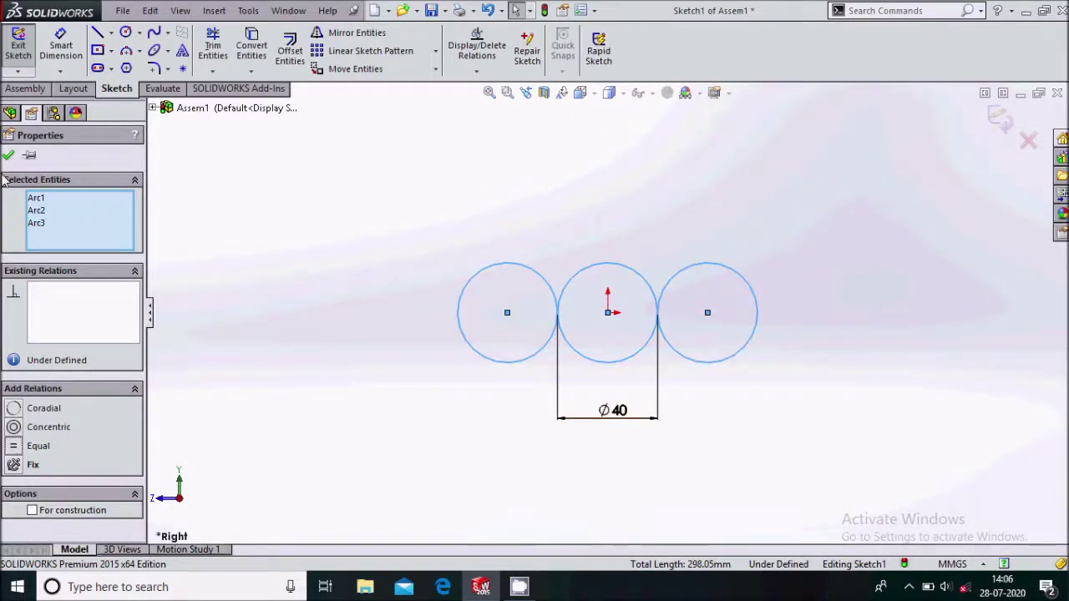
pyautogui.click(8, 157)
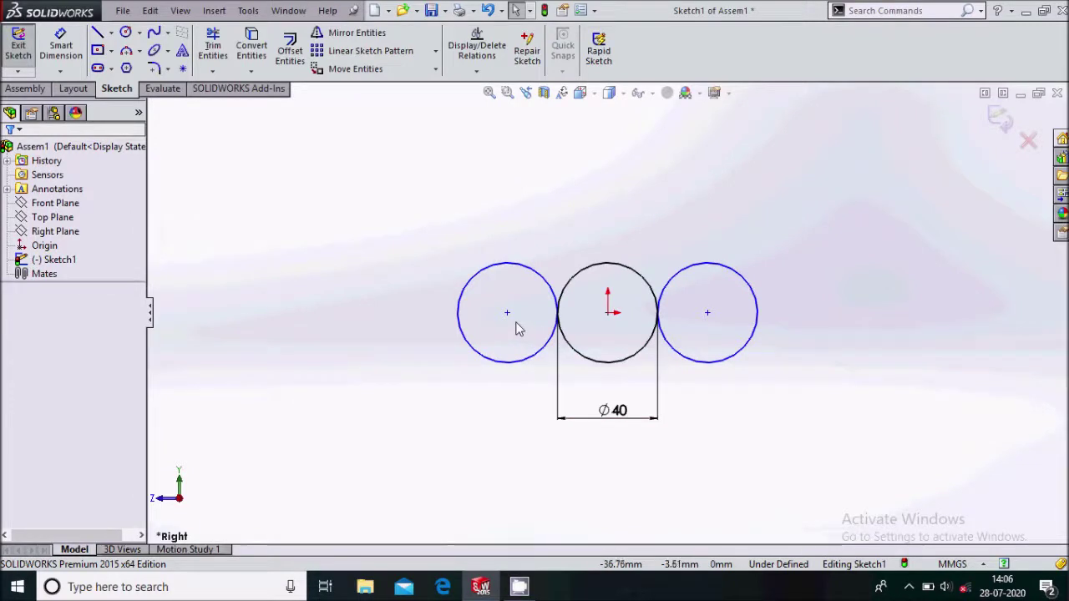
# - Align the three circle centres horizontally and exit the sketch back to the assembly
pyautogui.click(507, 313)
pyautogui.keyDown('ctrl'); pyautogui.click(707, 313); pyautogui.keyUp('ctrl')
pyautogui.keyDown('ctrl'); pyautogui.click(607, 316); pyautogui.keyUp('ctrl')
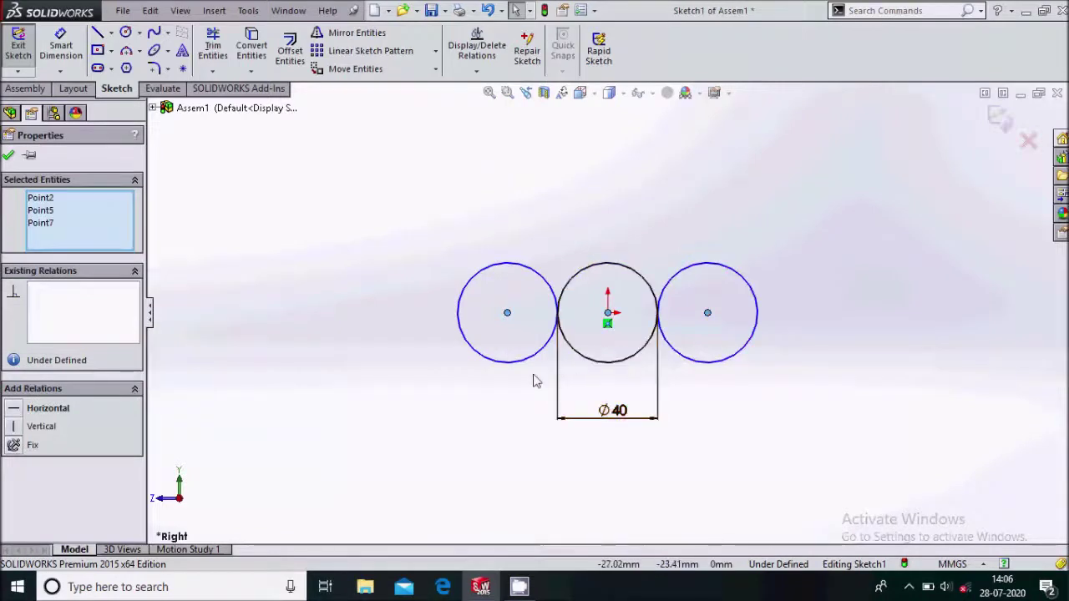
pyautogui.click(34, 408)
pyautogui.press('Escape')
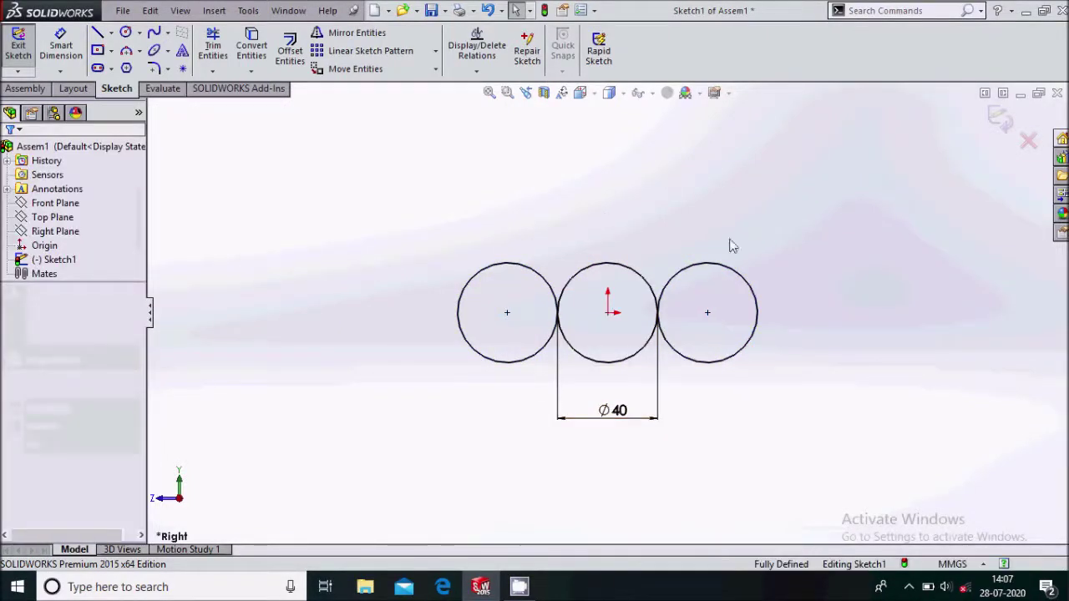
pyautogui.click(996, 119)
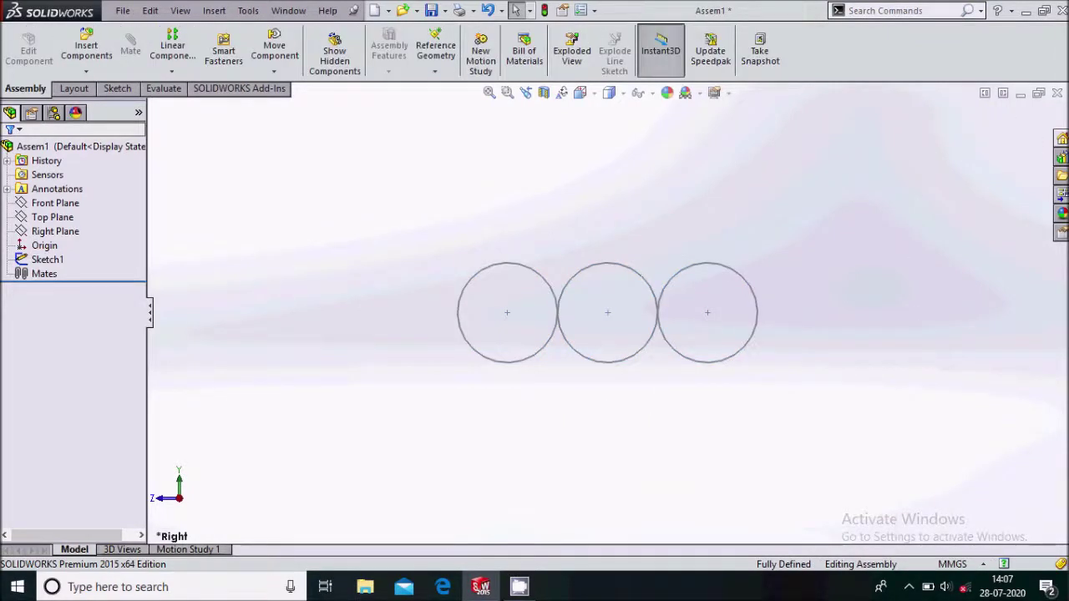
# - Show Toolbox in the Design Library and activate the Toolbox add-in
pyautogui.click(1062, 158)
pyautogui.click(878, 148)
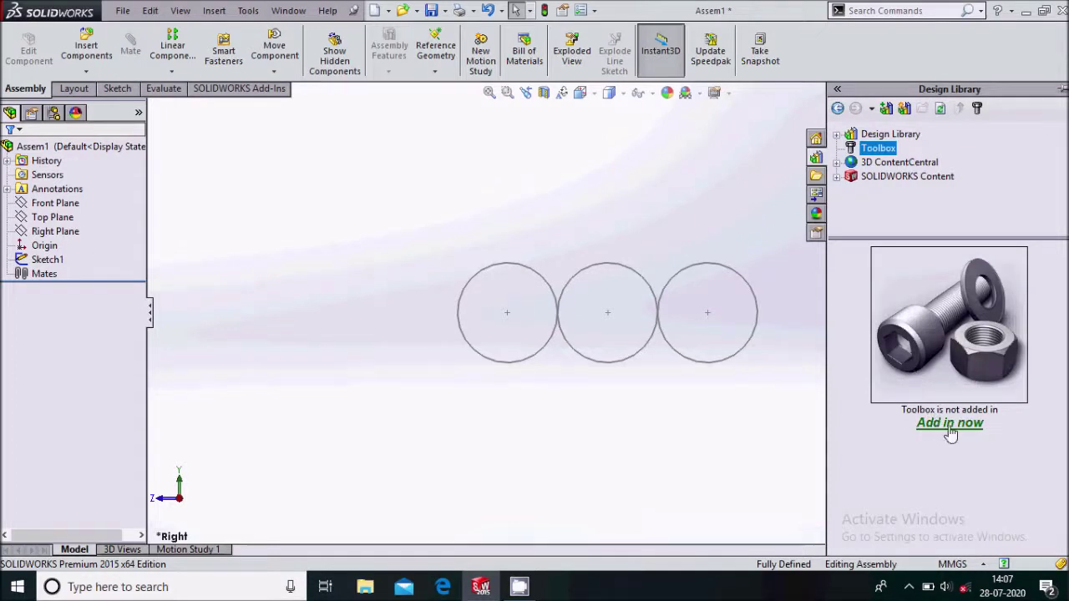
pyautogui.click(950, 424)
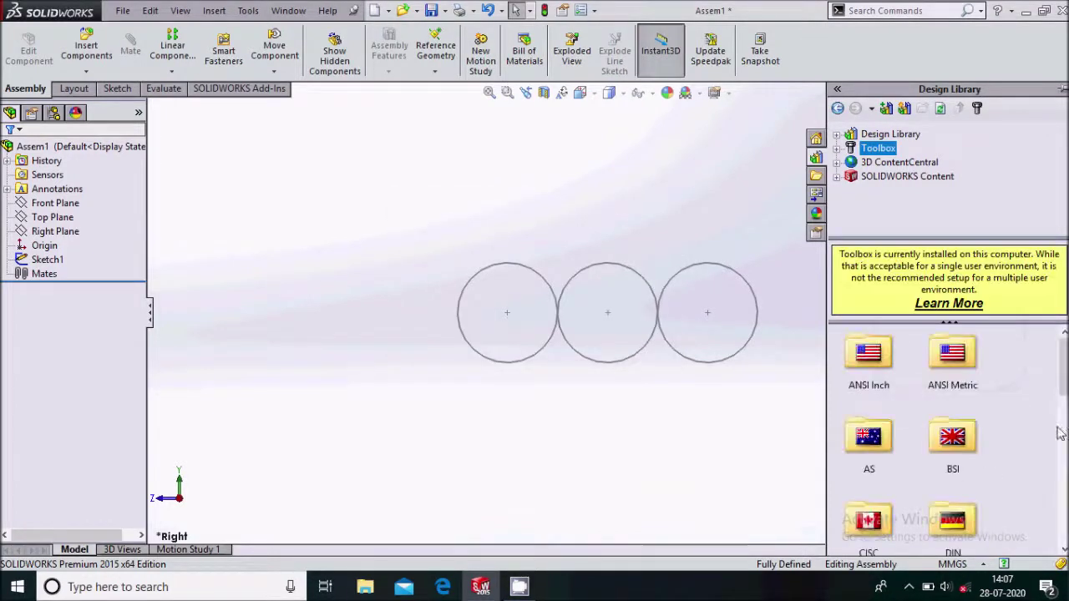
# - Browse Toolbox to ISO > Power Transmission > Gears
pyautogui.scroll(-5, 911, 434)
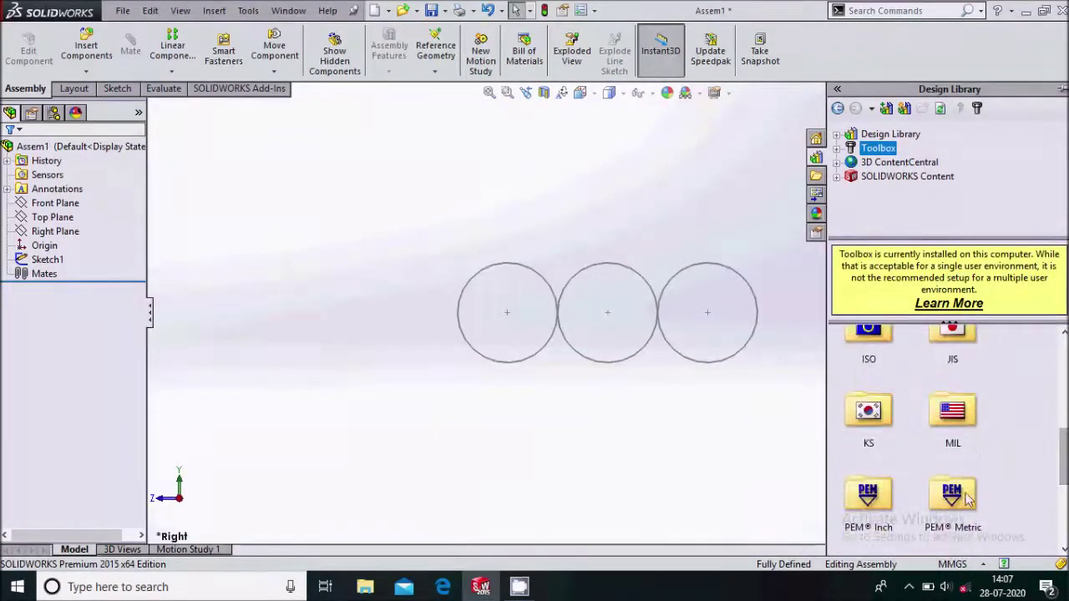
pyautogui.doubleClick(890, 375)
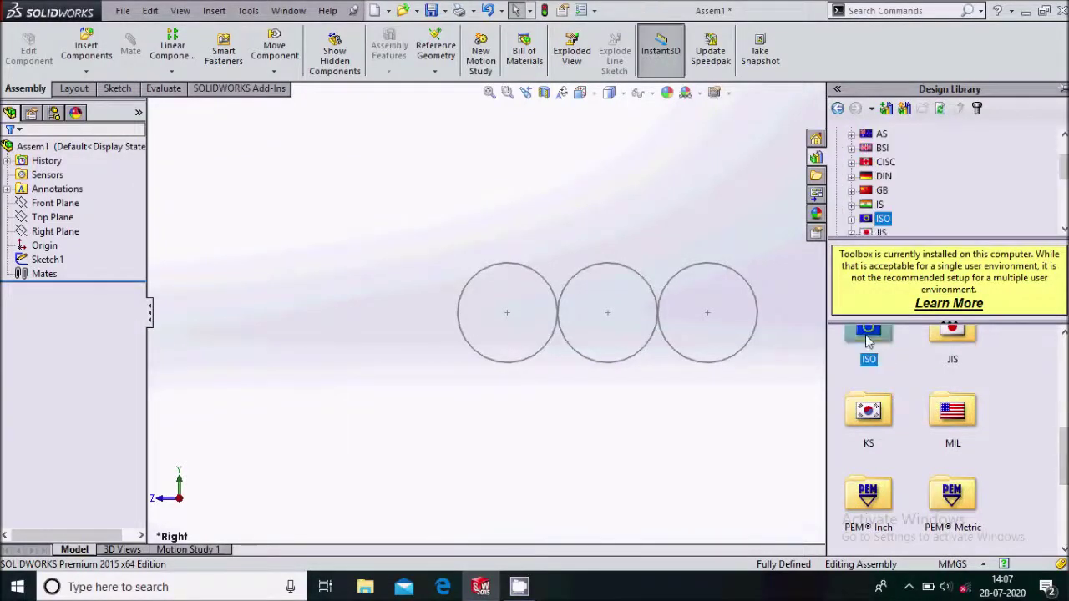
pyautogui.scroll(-3, 890, 375)
pyautogui.scroll(-1, 894, 434)
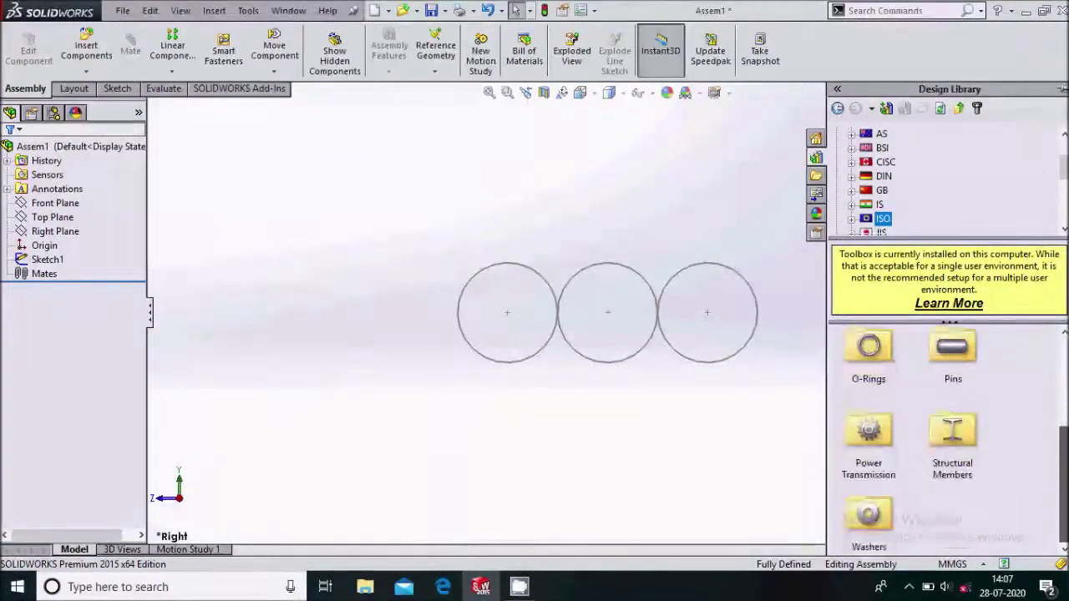
pyautogui.doubleClick(873, 431)
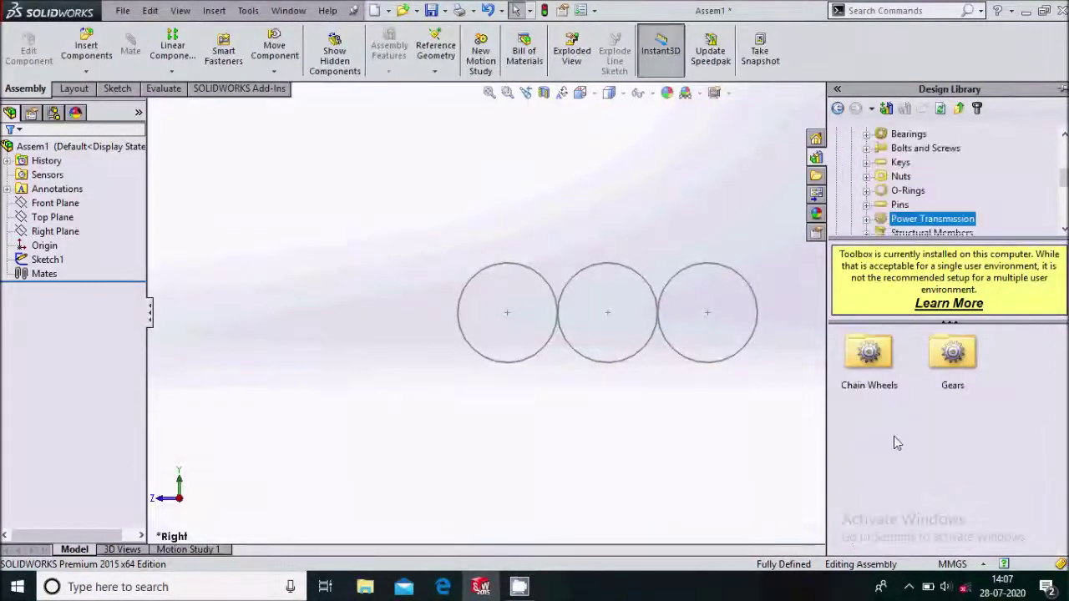
pyautogui.doubleClick(957, 373)
# - Insert an ISO spur gear with module 2, 20 teeth and 12 mm face width
pyautogui.moveTo(955, 436)
pyautogui.mouseDown()
pyautogui.moveTo(635, 430)
pyautogui.moveTo(632, 439)
pyautogui.mouseUp()
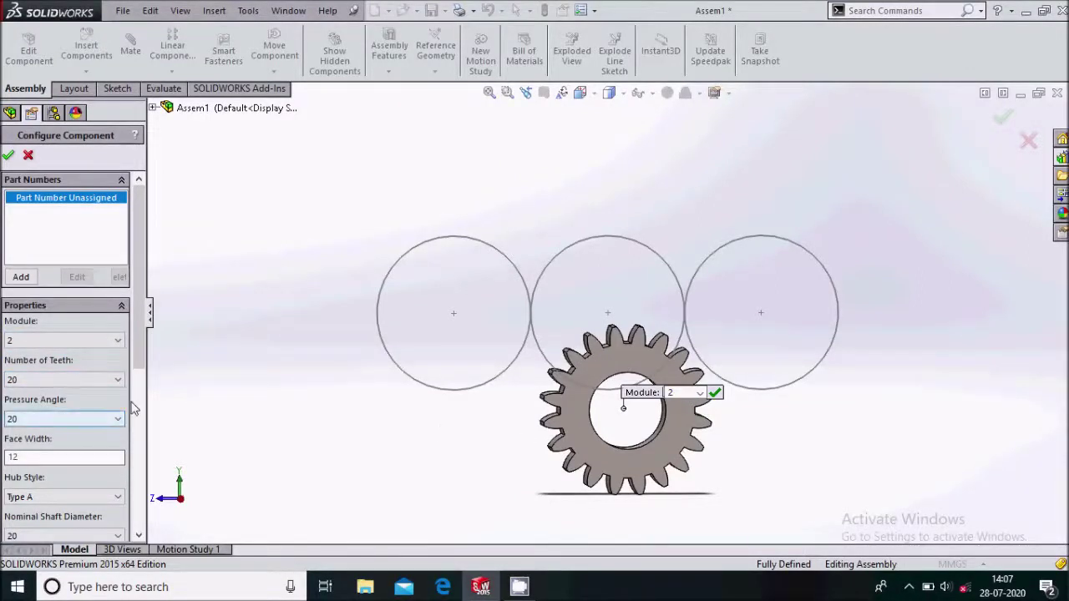
pyautogui.moveTo(141, 359); pyautogui.dragTo(153, 431)
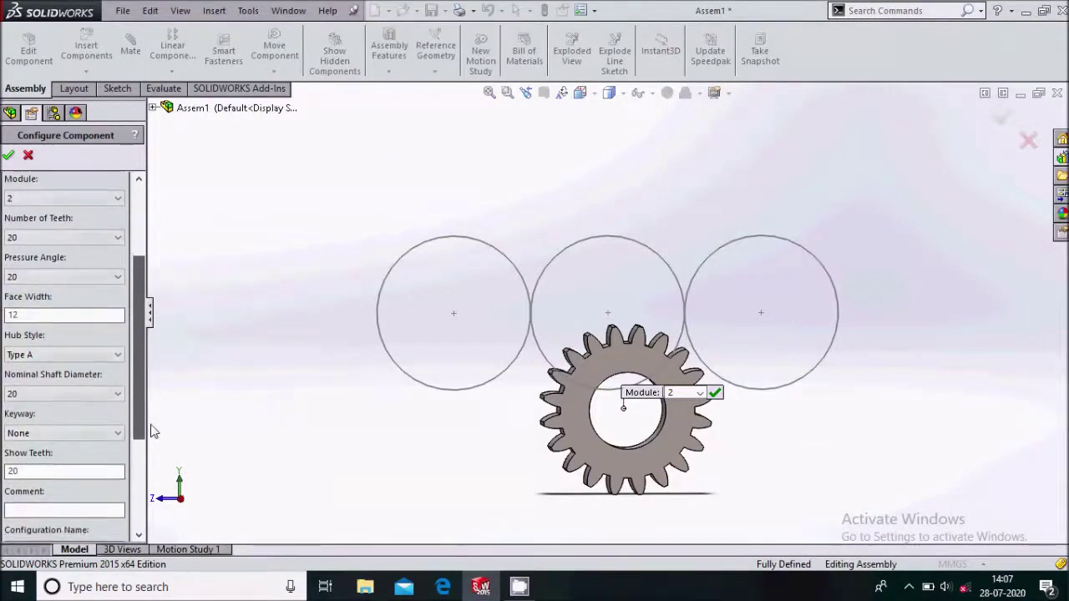
pyautogui.scroll(3, 80, 296)
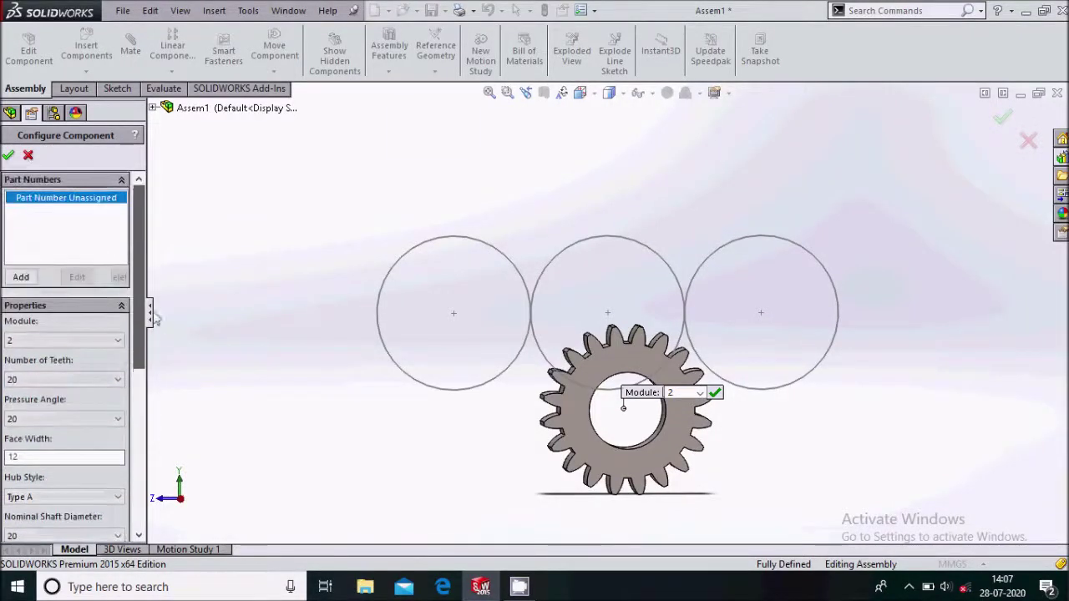
pyautogui.click(8, 157)
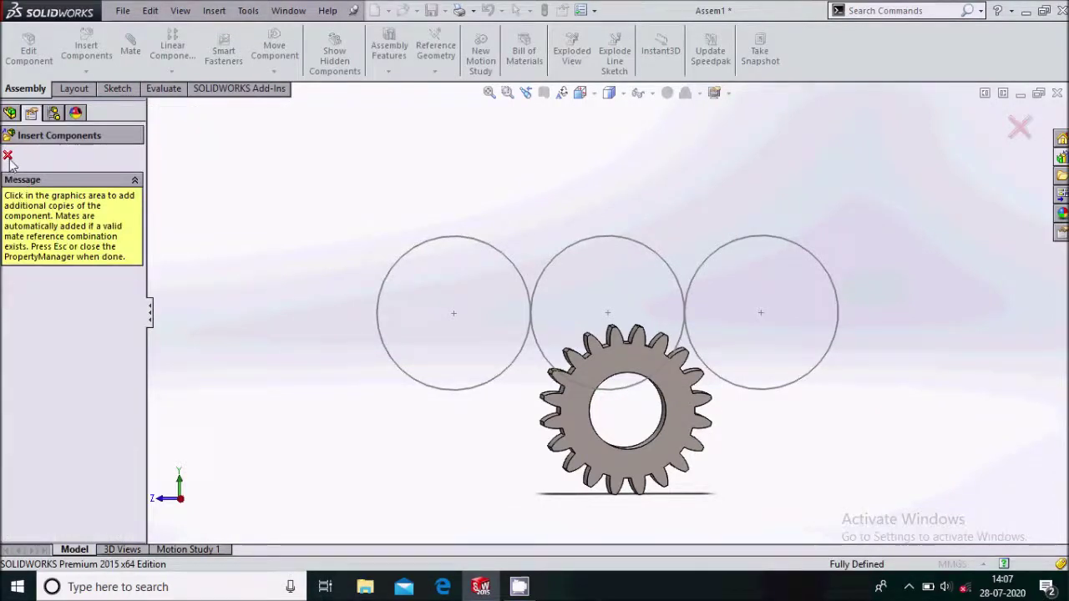
pyautogui.click(9, 157)
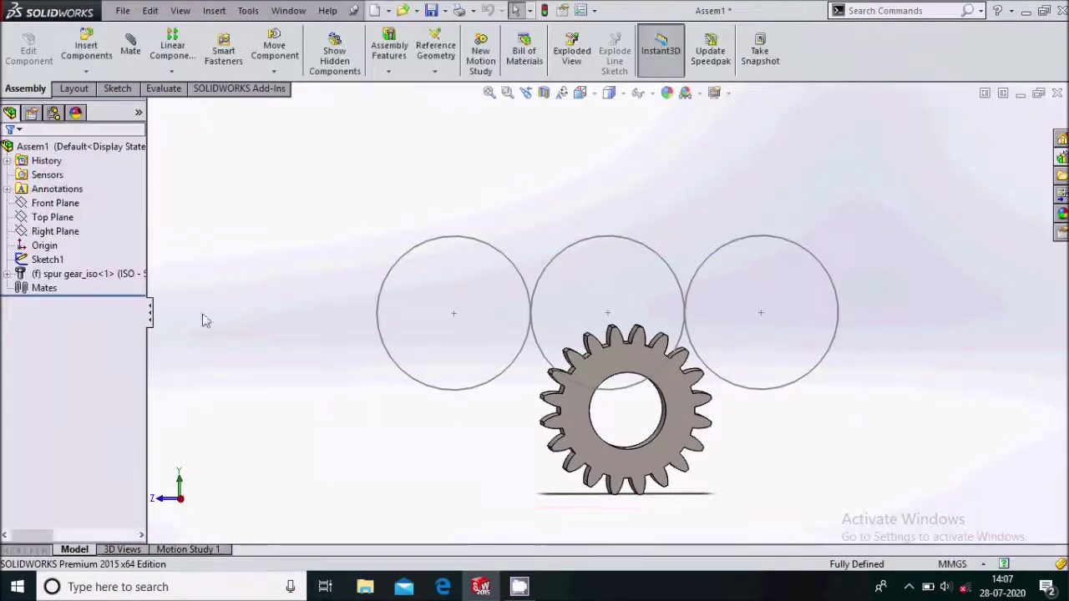
# - Set the spur gear to Float so it can move in the assembly
pyautogui.click(583, 434)
pyautogui.rightClick(584, 434)
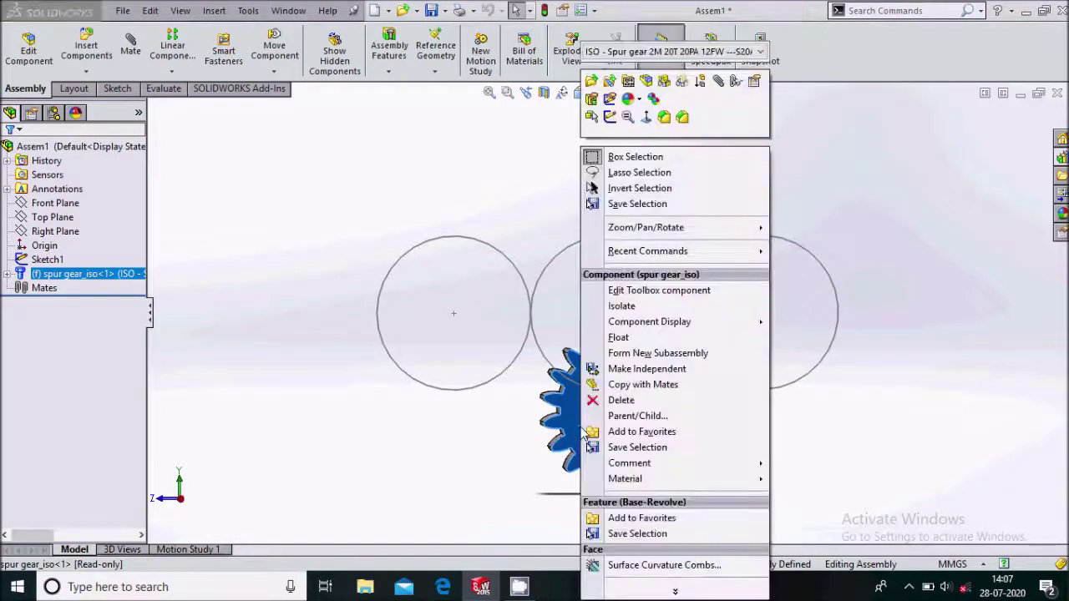
pyautogui.click(619, 338)
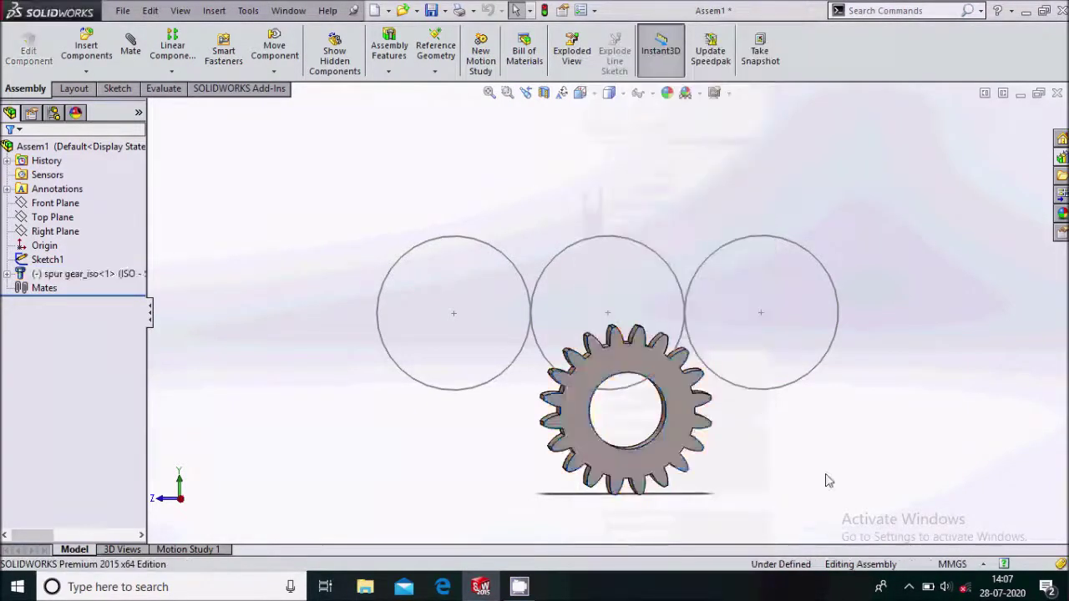
# - Open the spur gear as its own read-only part, spur gear_iso
pyautogui.click(679, 407)
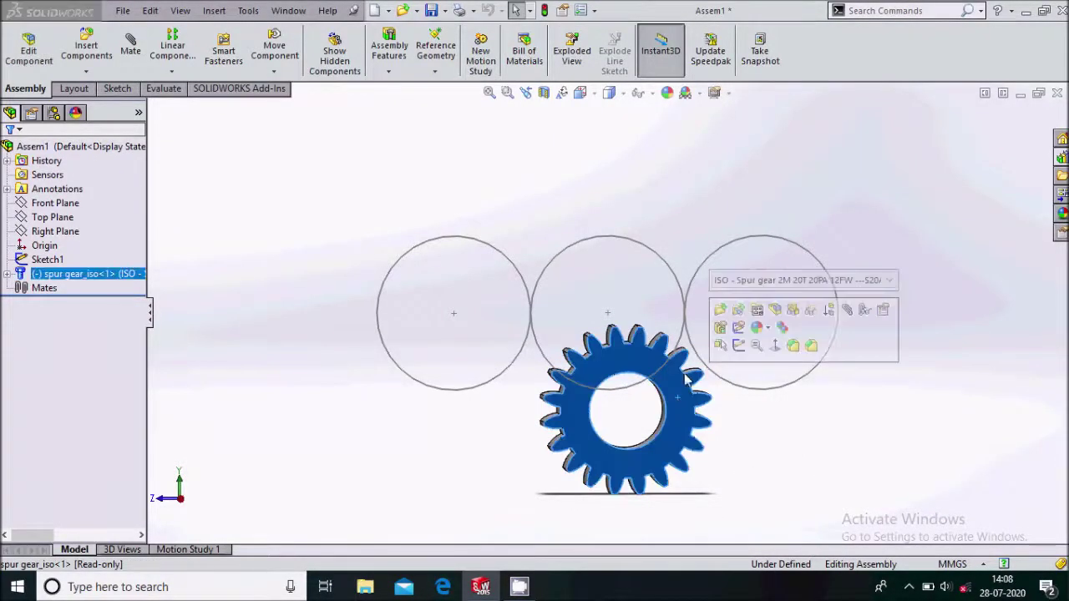
pyautogui.click(720, 312)
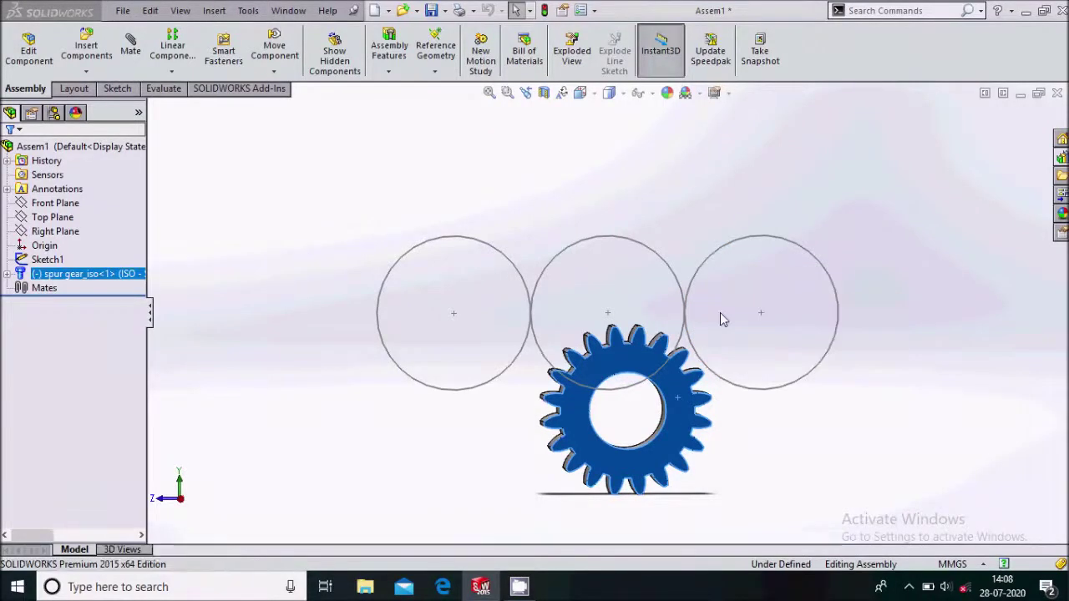
pyautogui.click(629, 315)
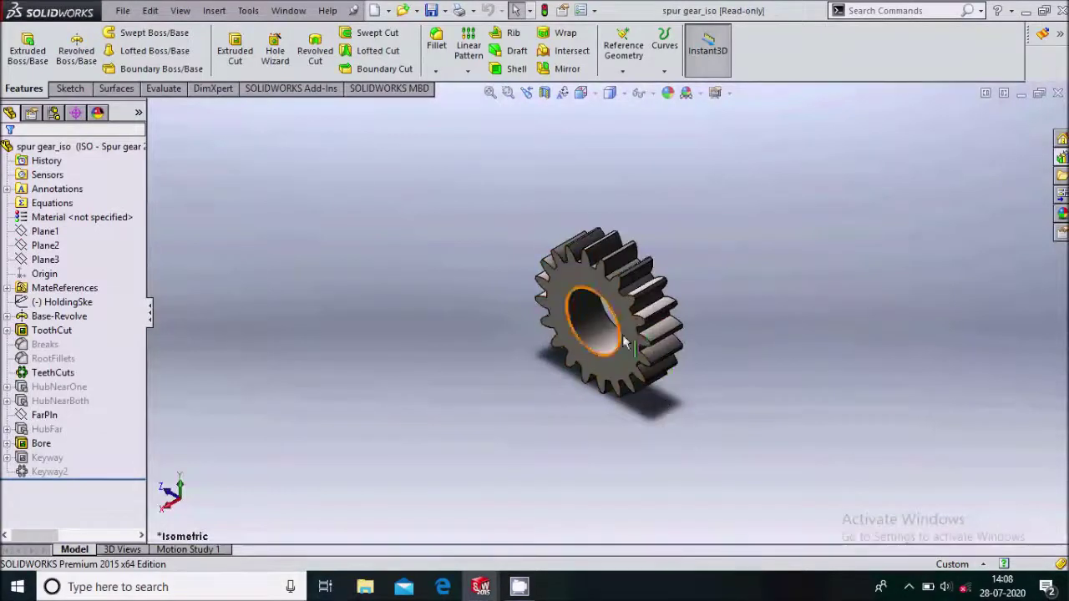
# - Start a sketch on the gear's front face, viewed Normal To, with the Centerline tool active
pyautogui.scroll(-2, 604, 301)
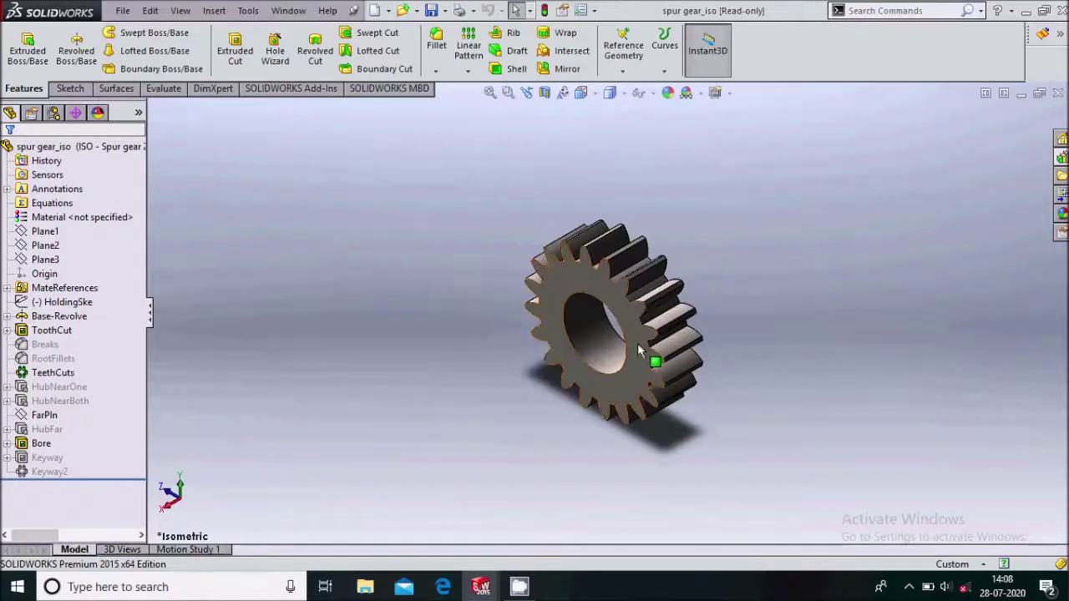
pyautogui.click(649, 368)
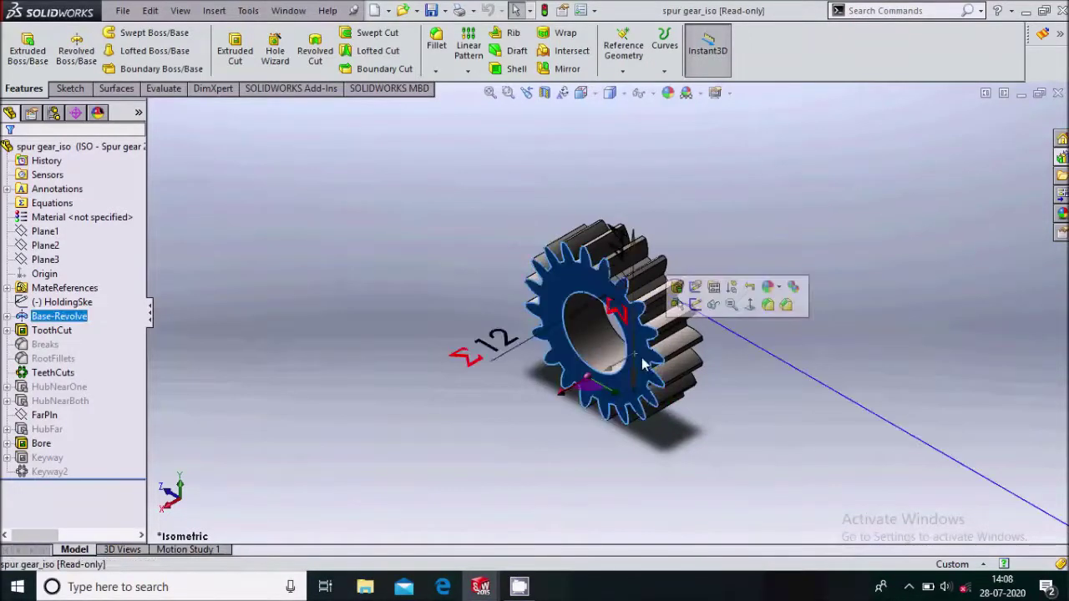
pyautogui.click(696, 306)
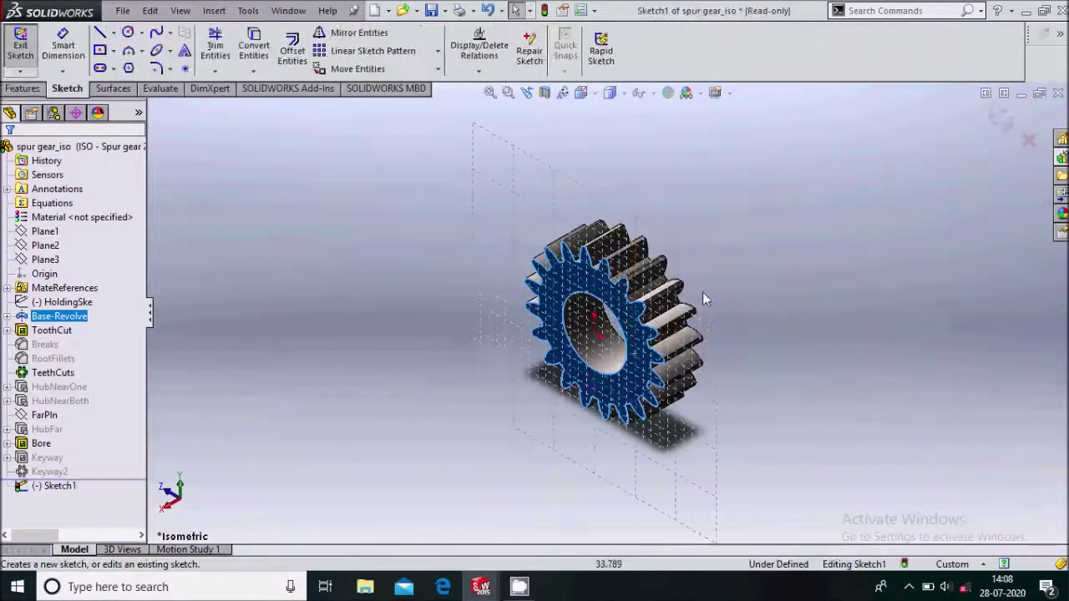
pyautogui.click(610, 93)
pyautogui.click(663, 179)
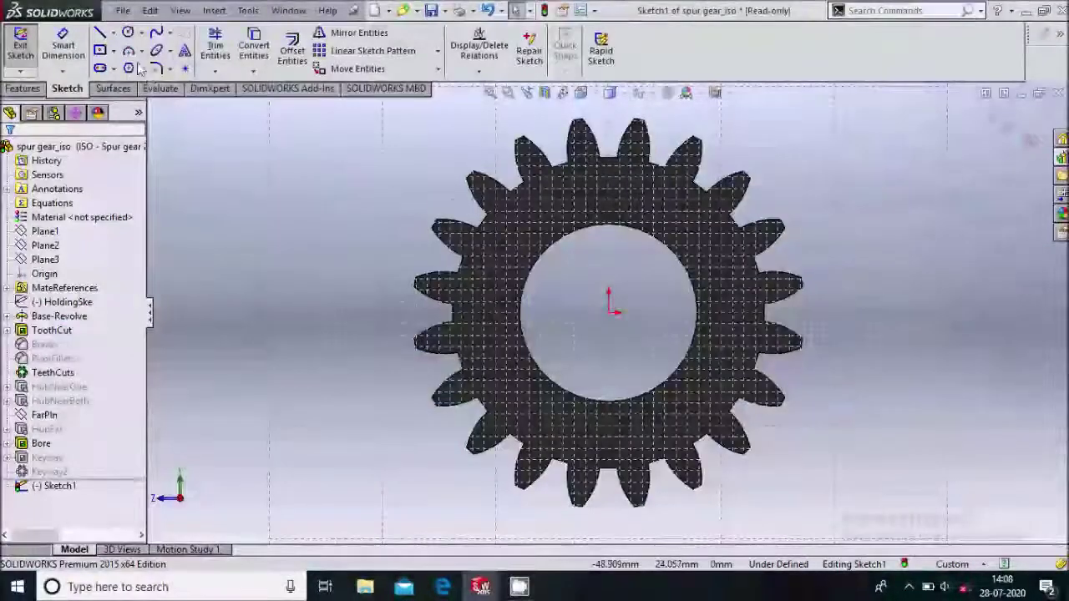
pyautogui.click(114, 33)
pyautogui.click(172, 64)
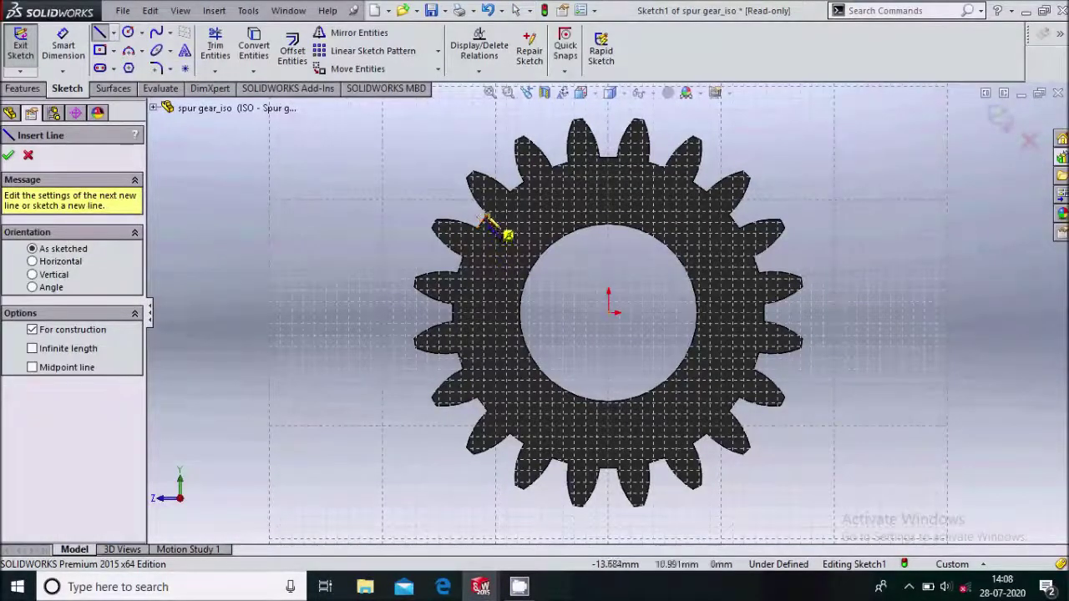
# - Draw a construction centerline from a left tooth tip to a right tooth tip above the bore
pyautogui.click(488, 217)
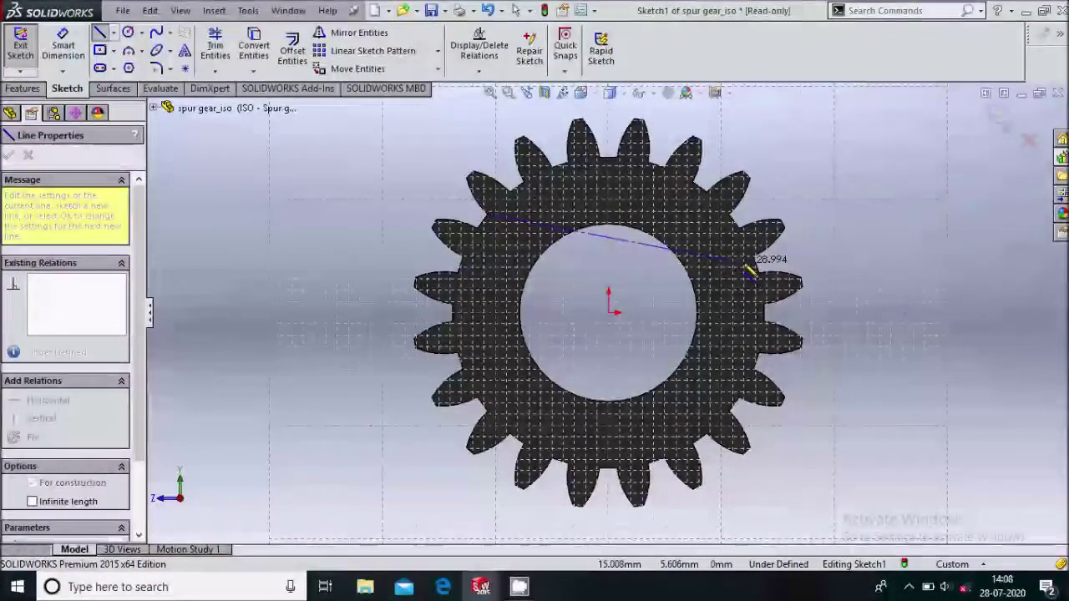
pyautogui.click(754, 256)
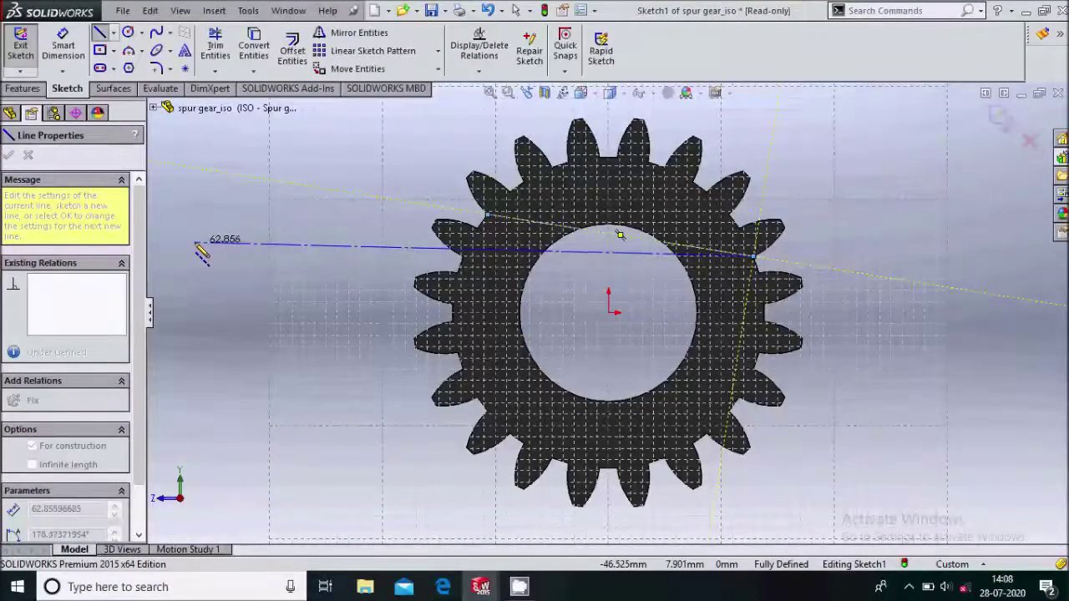
pyautogui.press('Escape')
pyautogui.press('Escape')
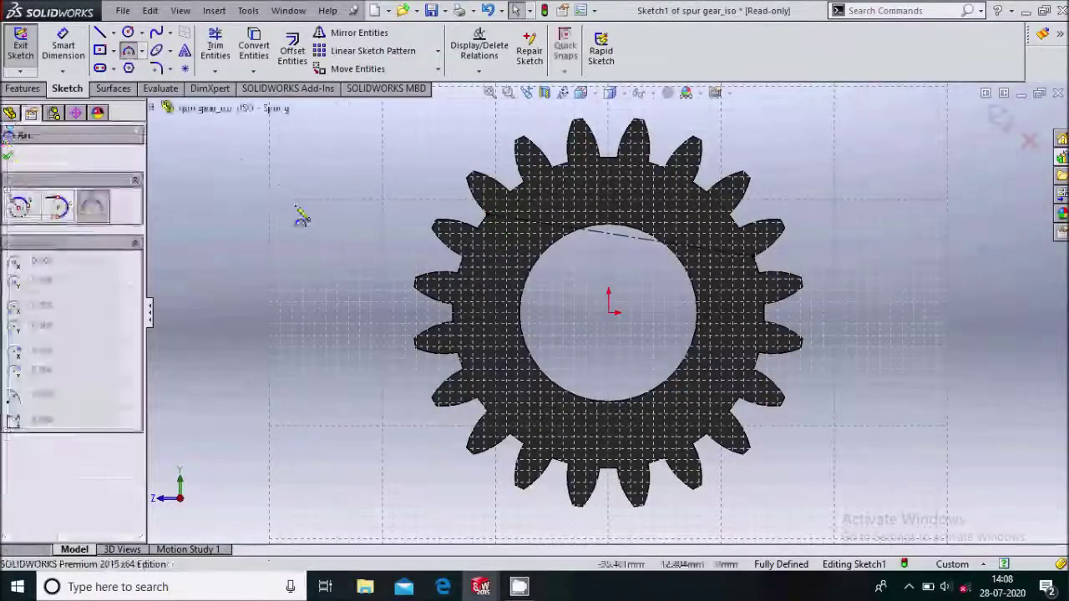
# - Draw a 3-point arc between the centerline ends, bowing down around the bore
pyautogui.click(483, 221)
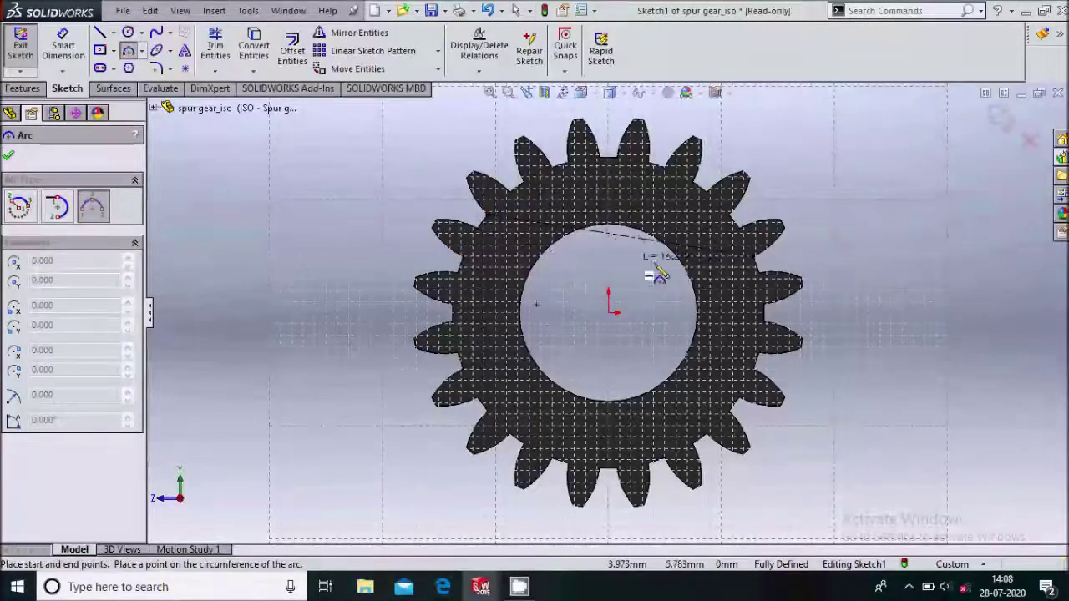
pyautogui.click(754, 258)
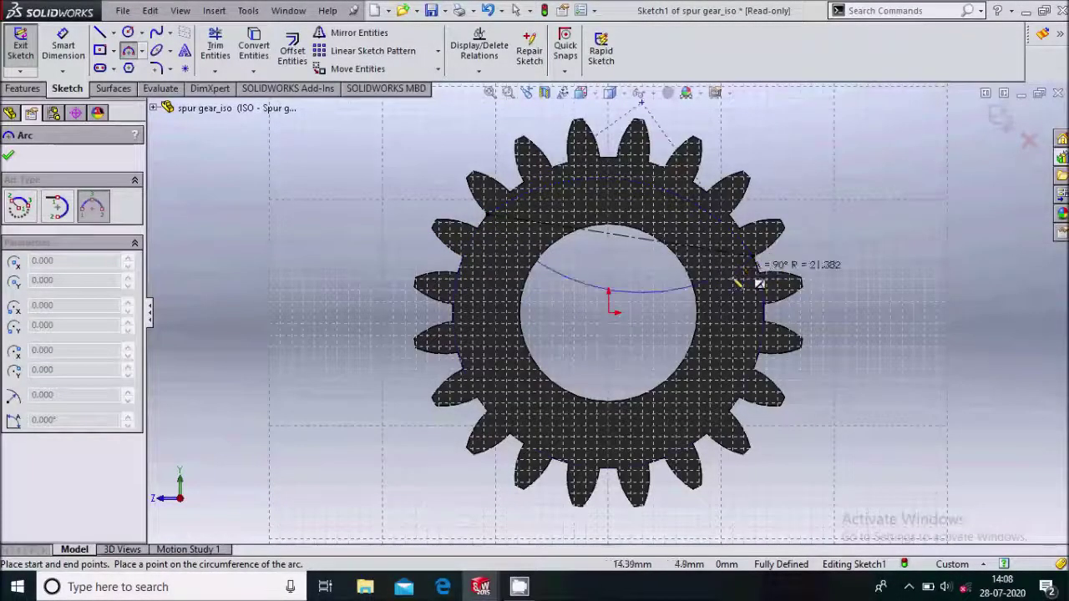
pyautogui.click(610, 375)
pyautogui.press('Escape')
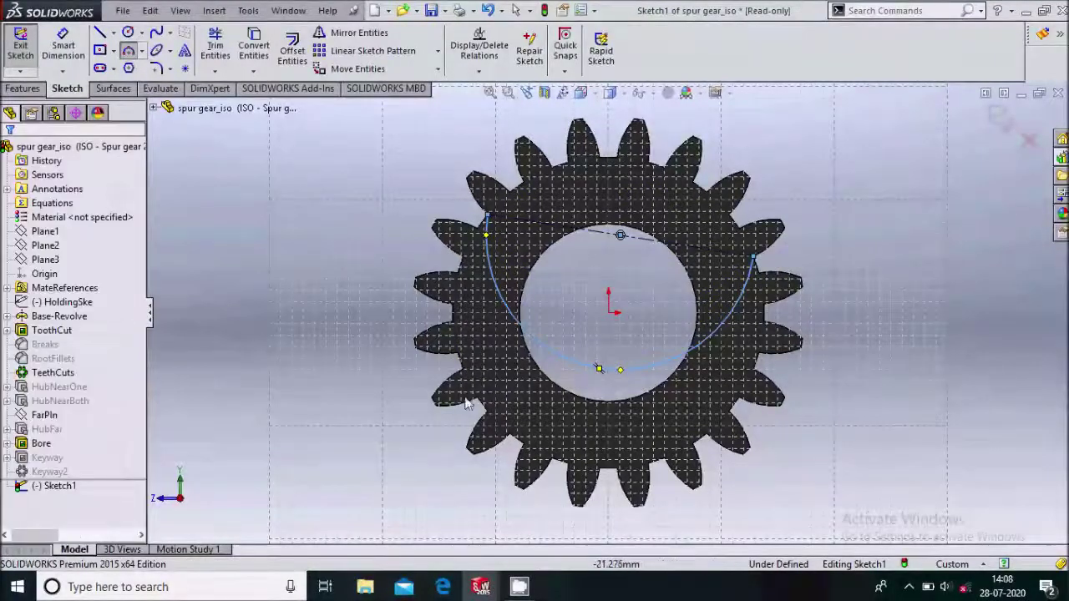
pyautogui.press('Escape')
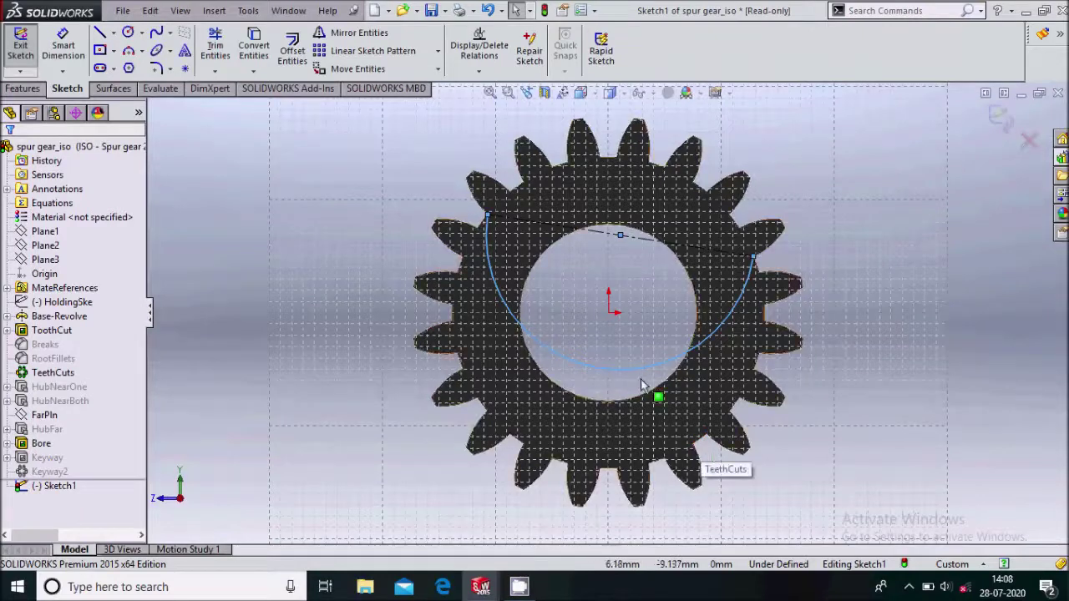
# - Make the arc coradial with the gear's circular root edge, fully defining the sketch
pyautogui.keyDown('ctrl'); pyautogui.click(701, 445); pyautogui.keyUp('ctrl')
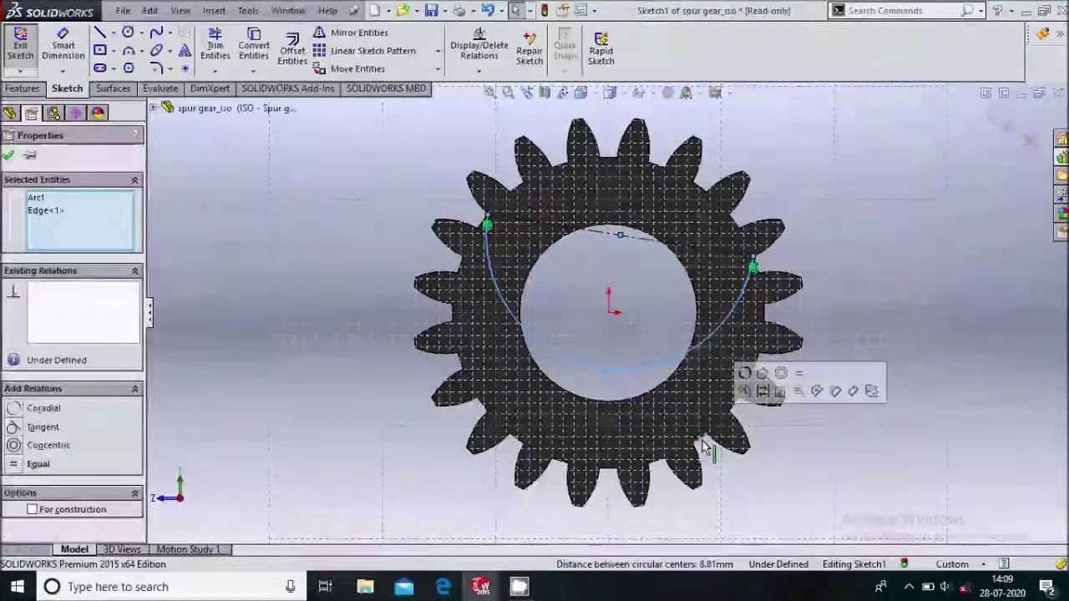
pyautogui.click(15, 409)
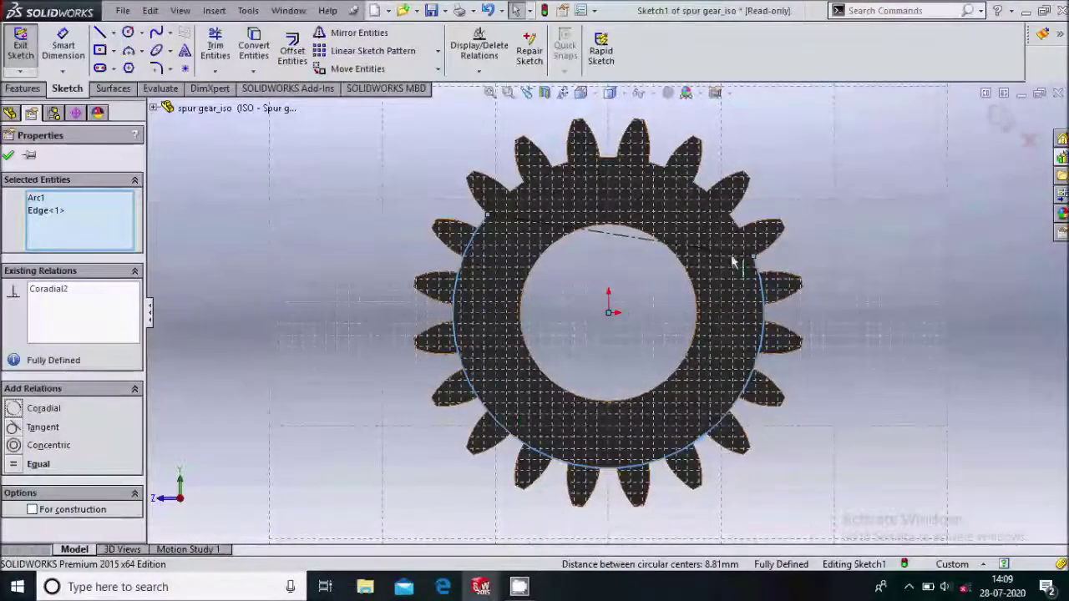
pyautogui.click(9, 157)
pyautogui.scroll(3, 289, 364)
# - Cut-extrude the sketch 12 mm Blind with the cut side flipped, removing the lower teeth
pyautogui.click(24, 88)
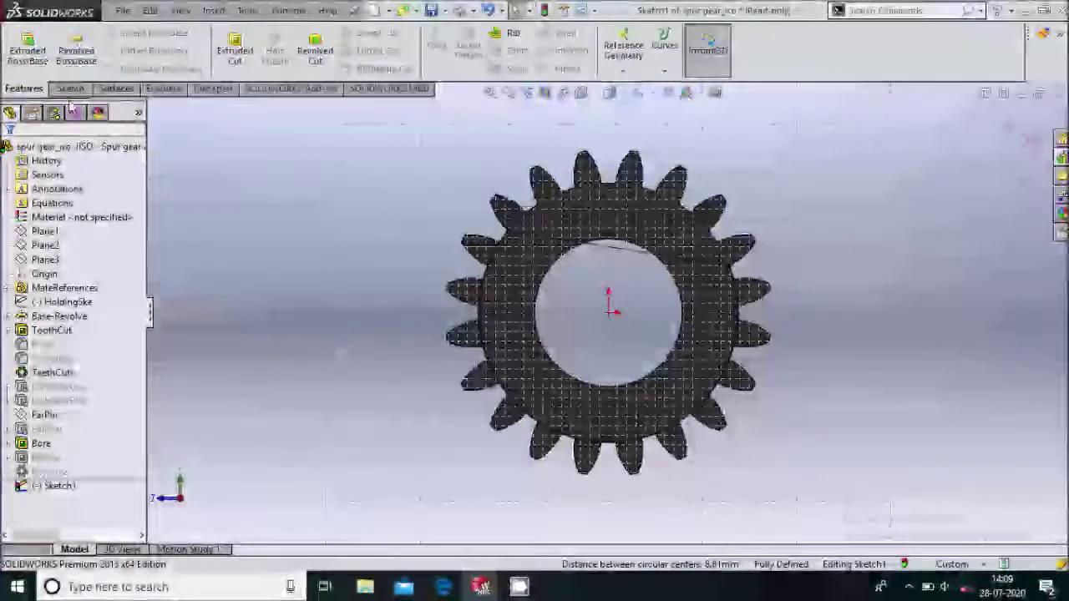
pyautogui.click(234, 51)
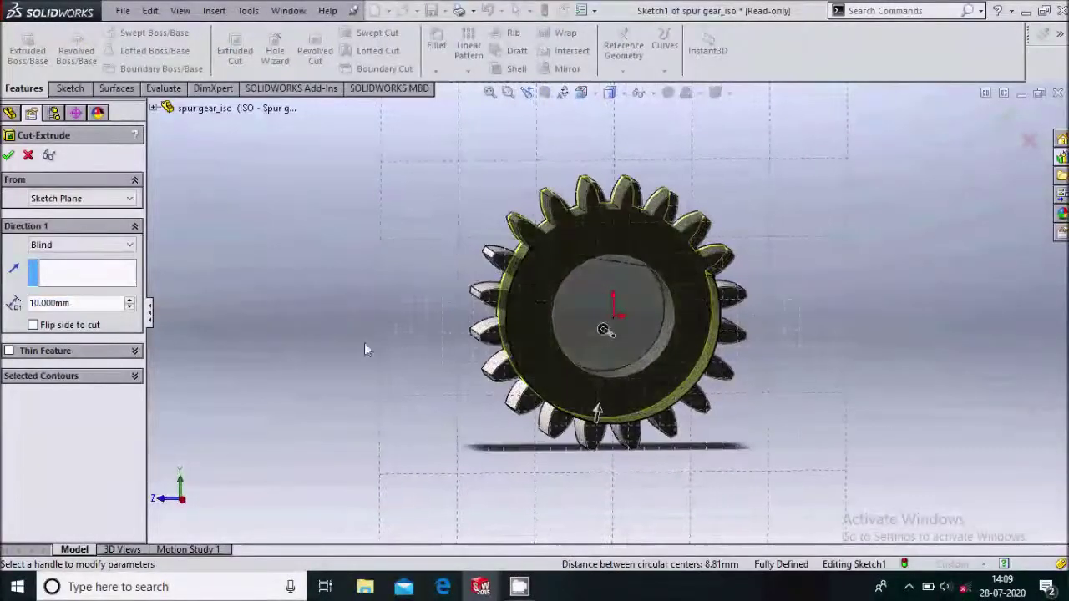
pyautogui.click(33, 325)
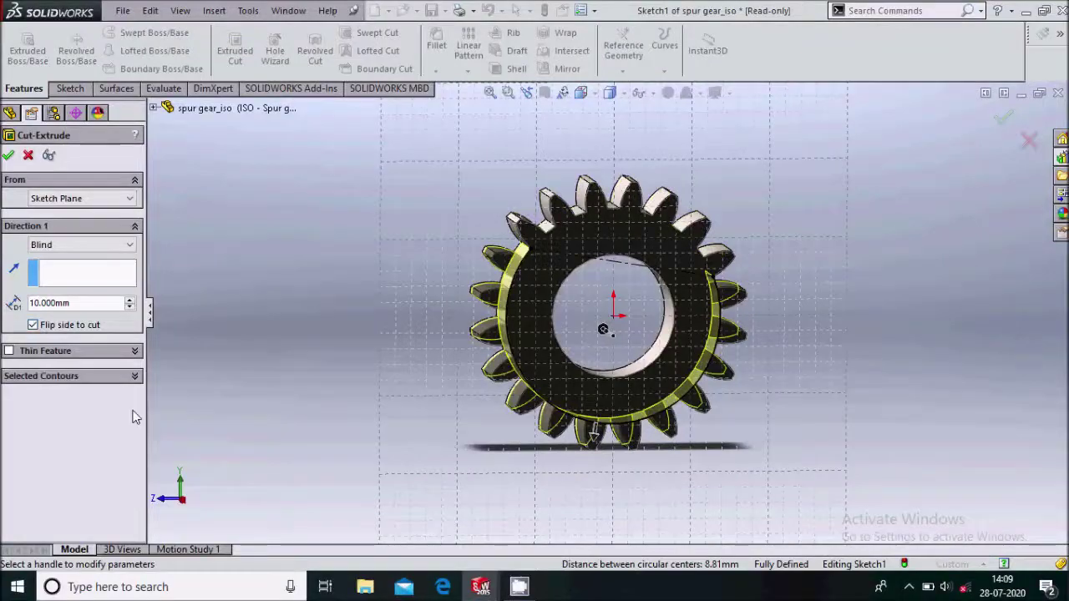
pyautogui.doubleClick(79, 302)
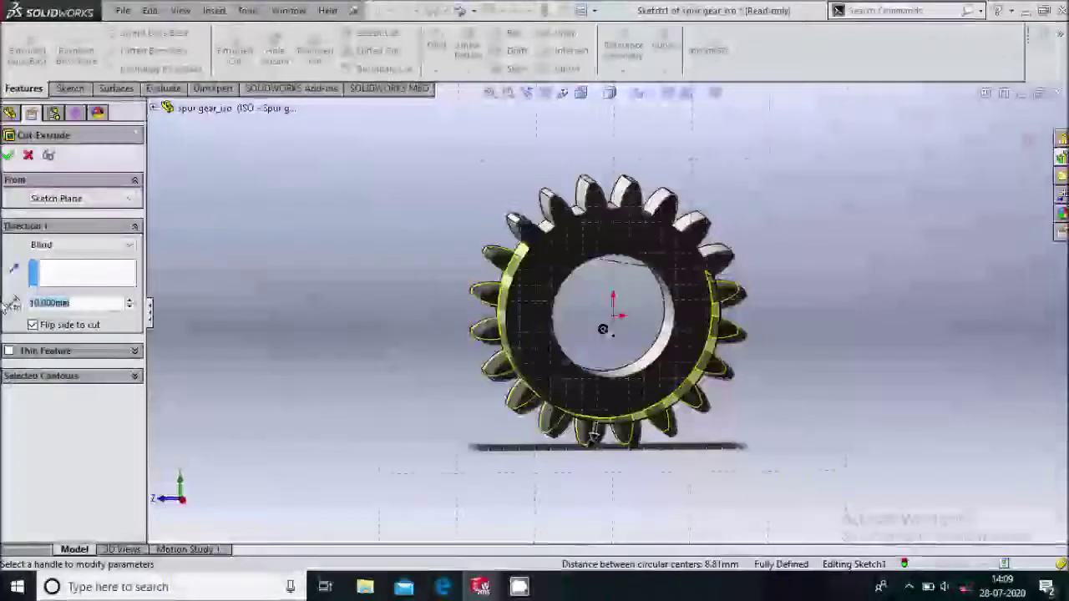
pyautogui.press('BackSpace')
pyautogui.write('12')
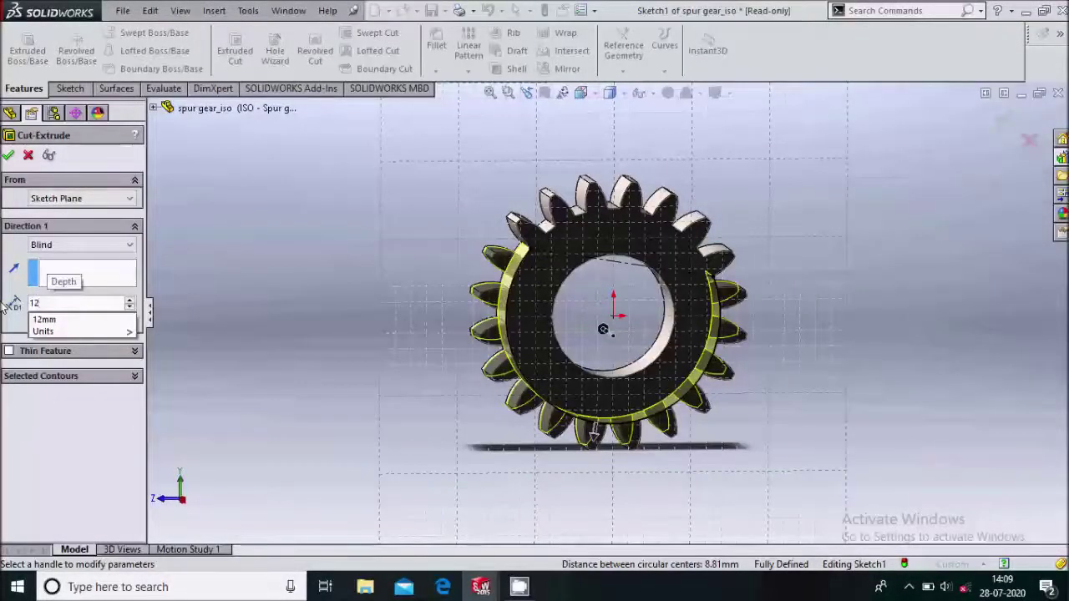
pyautogui.press('Return')
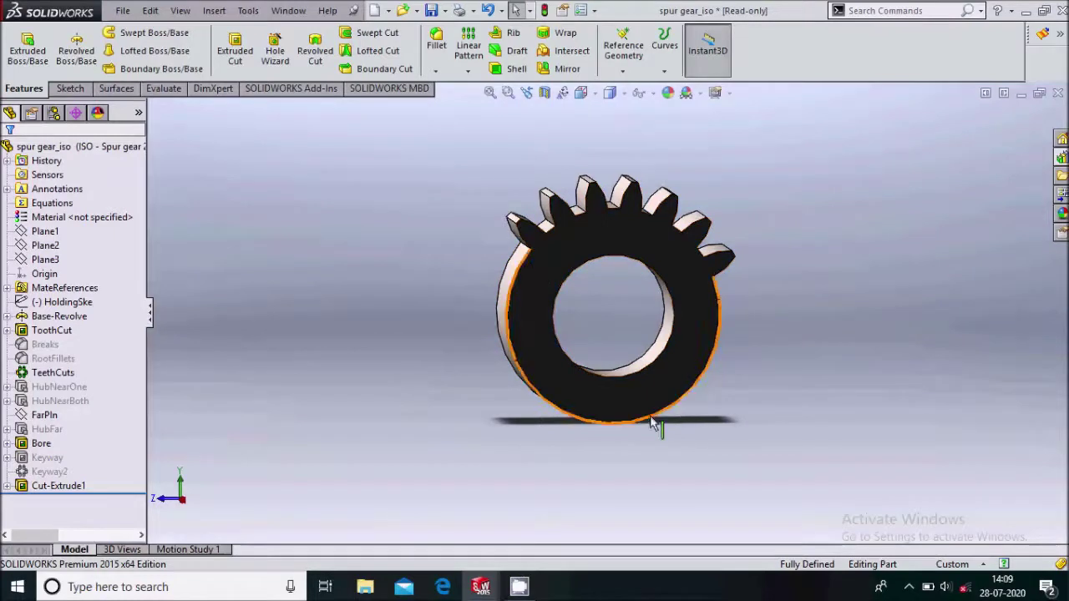
# - Save the modified gear as a new part 'intemittent' in the Videos folder and close its window
pyautogui.click(122, 10)
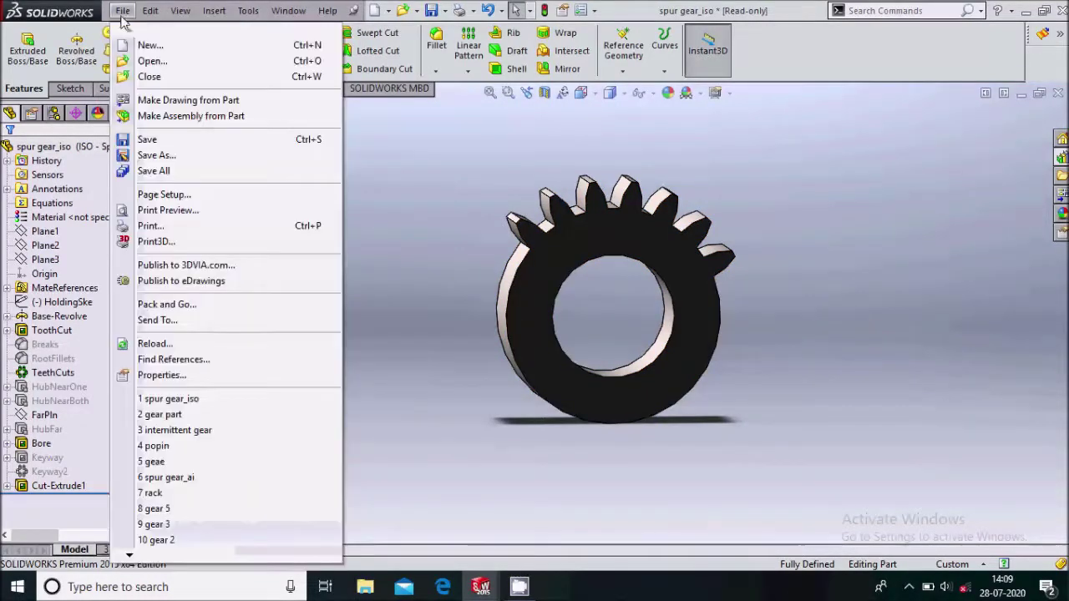
pyautogui.click(166, 154)
pyautogui.click(484, 234)
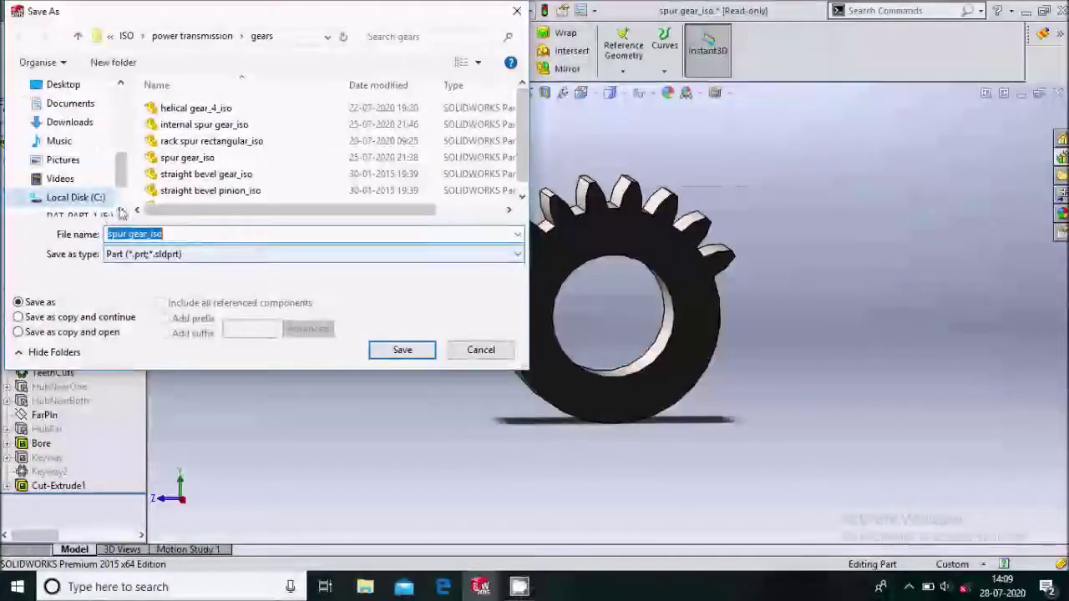
pyautogui.click(62, 179)
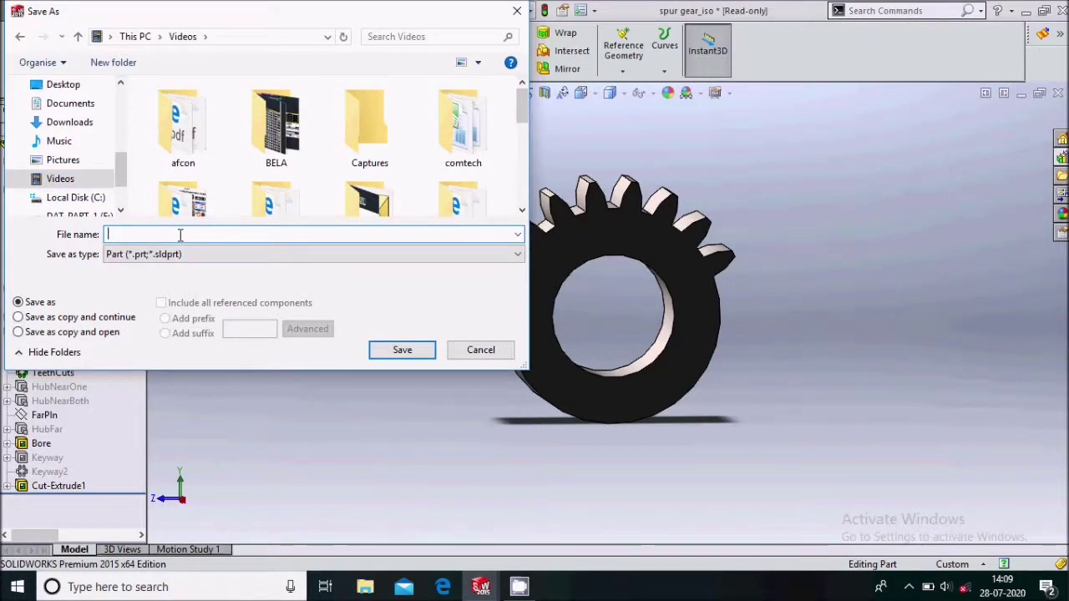
pyautogui.write('intermittent')
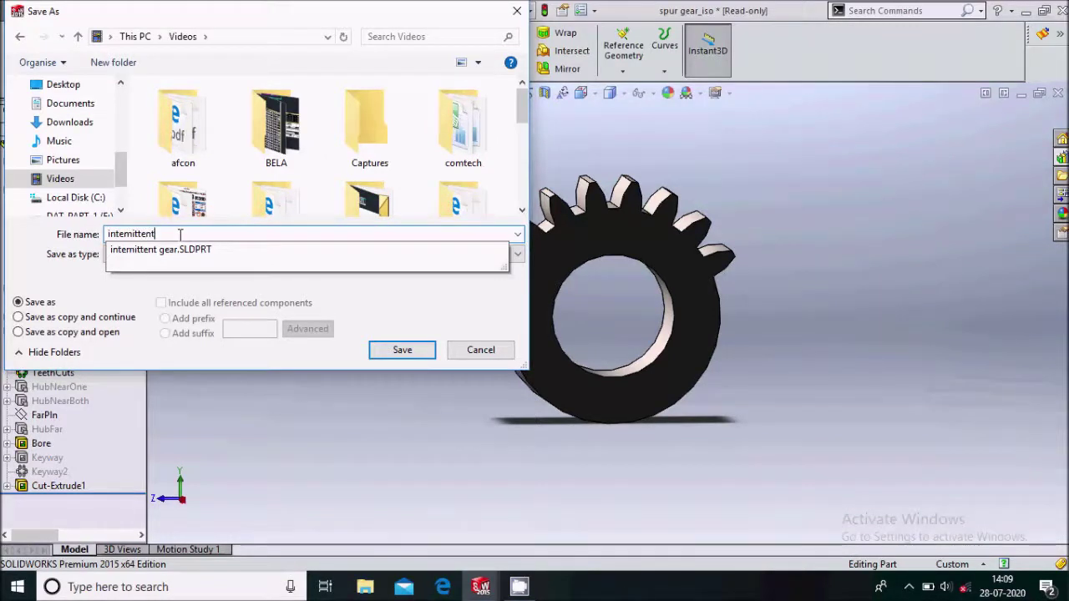
pyautogui.press('Return')
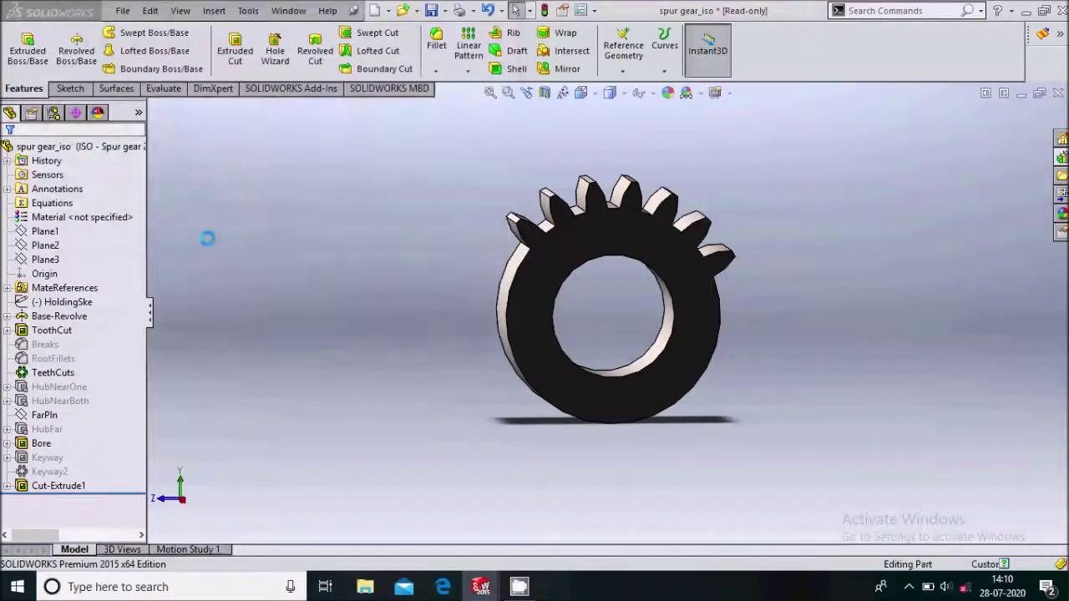
pyautogui.click(1058, 94)
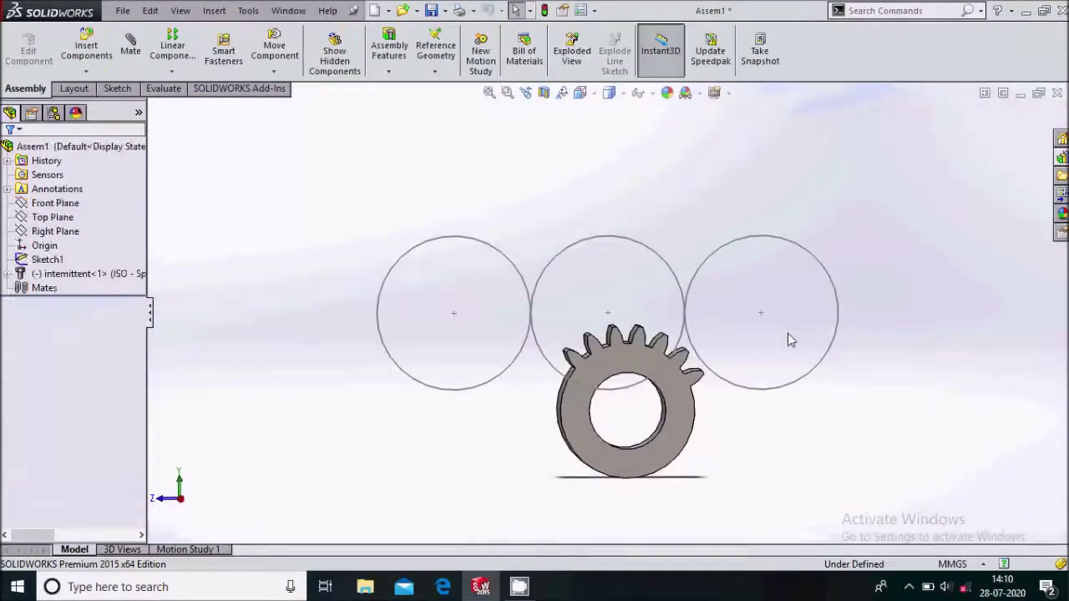
# - Insert two module 2, 20-tooth ISO spur gears from the Design Library, one each side of the intermittent gear
pyautogui.press('z')
pyautogui.scroll(-4, 627, 375)
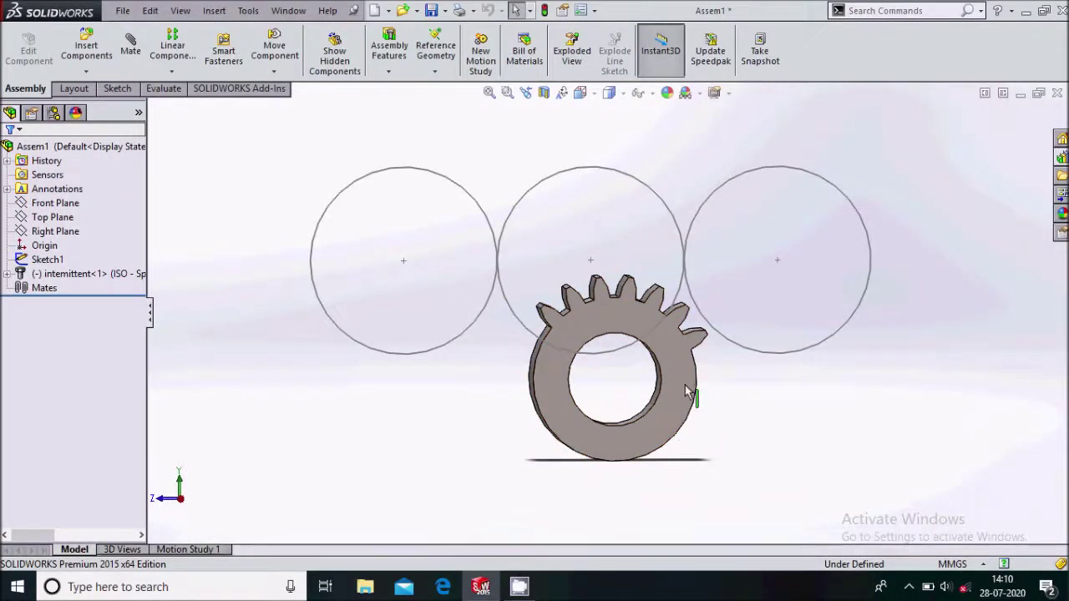
pyautogui.press('z')
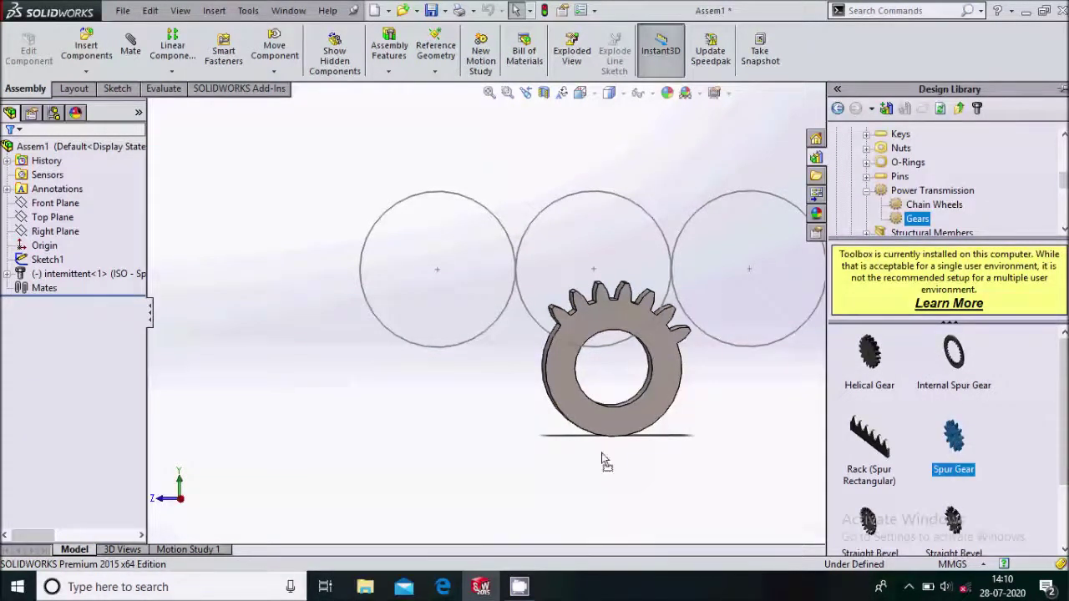
pyautogui.moveTo(605, 462); pyautogui.dragTo(391, 439)
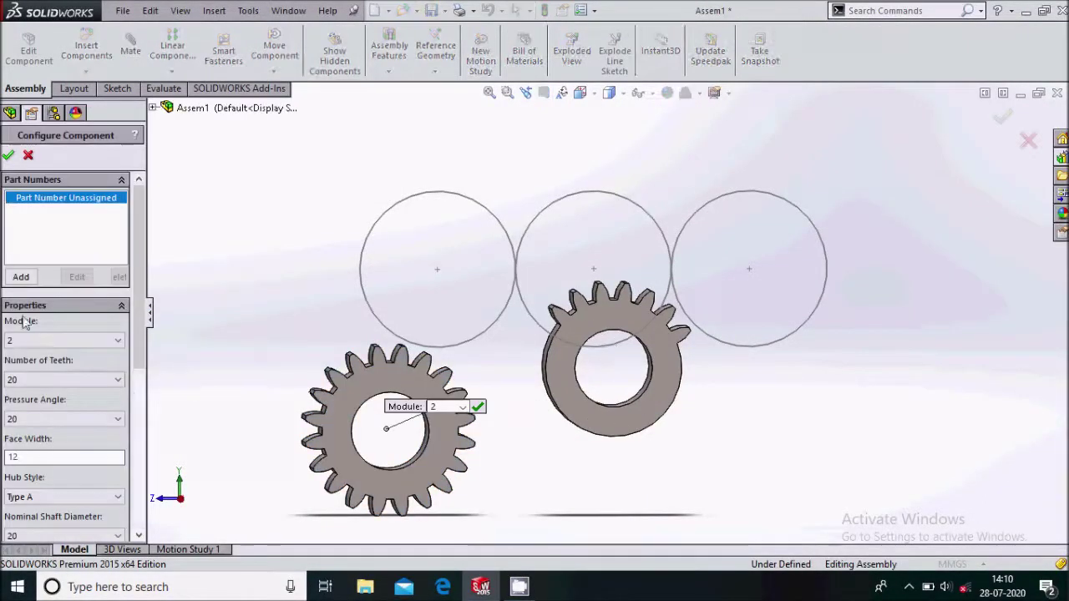
pyautogui.click(9, 157)
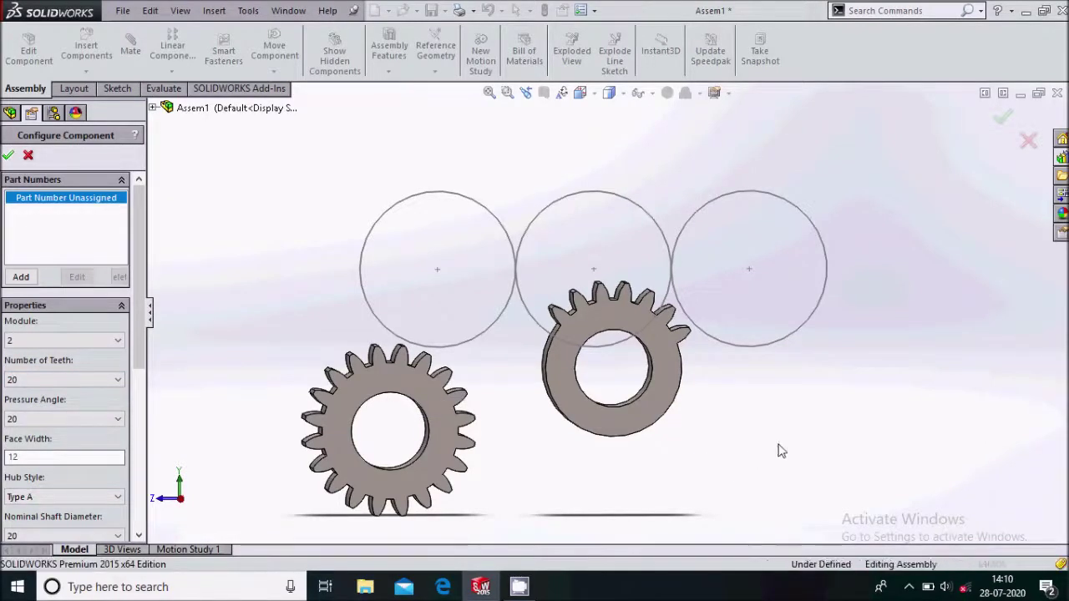
pyautogui.click(822, 445)
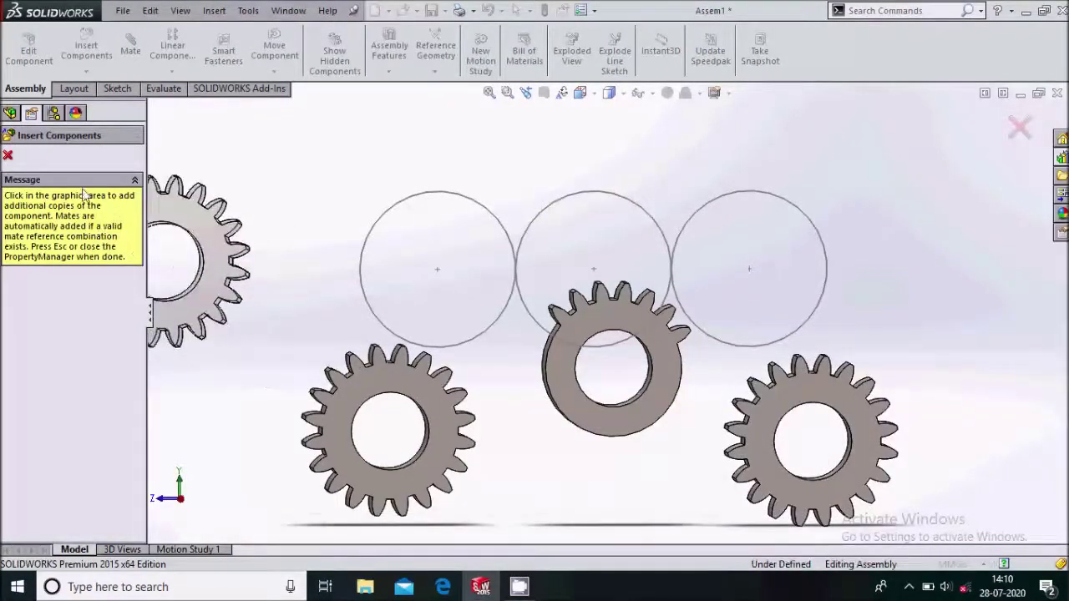
pyautogui.click(8, 155)
pyautogui.moveTo(530, 165); pyautogui.dragTo(534, 205, button='middle')
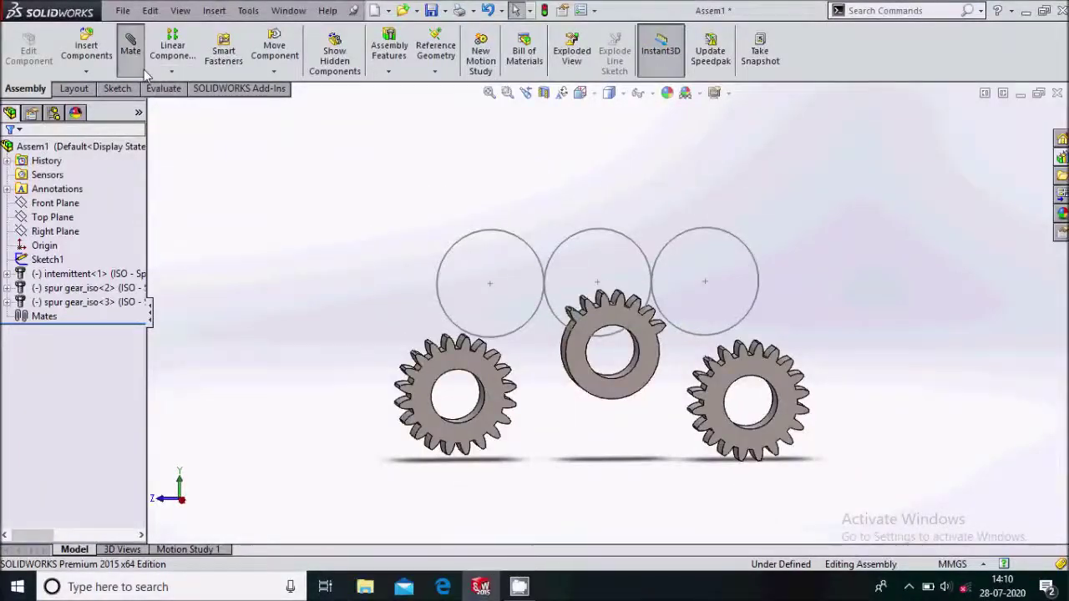
# - Mate the left spur gear concentric to its sketch circle and coincident with Right Plane
pyautogui.scroll(-3, 467, 418)
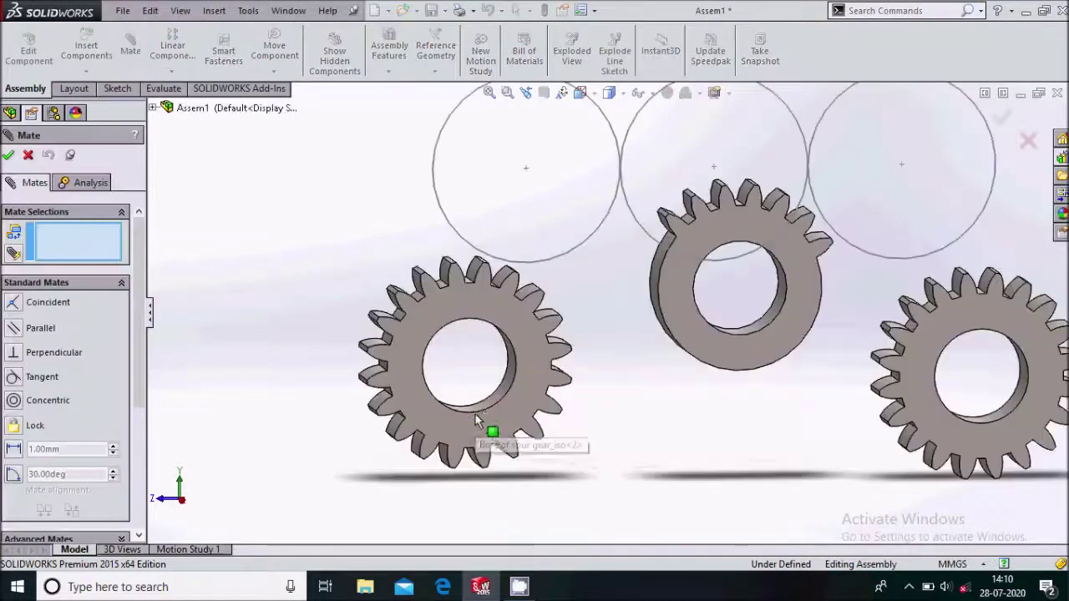
pyautogui.click(494, 398)
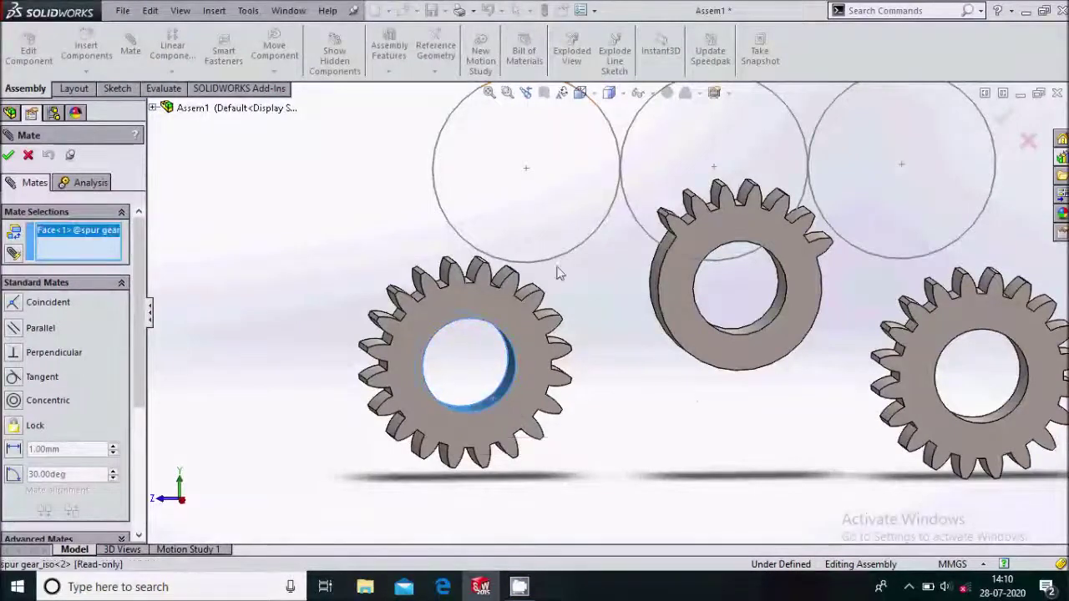
pyautogui.click(565, 260)
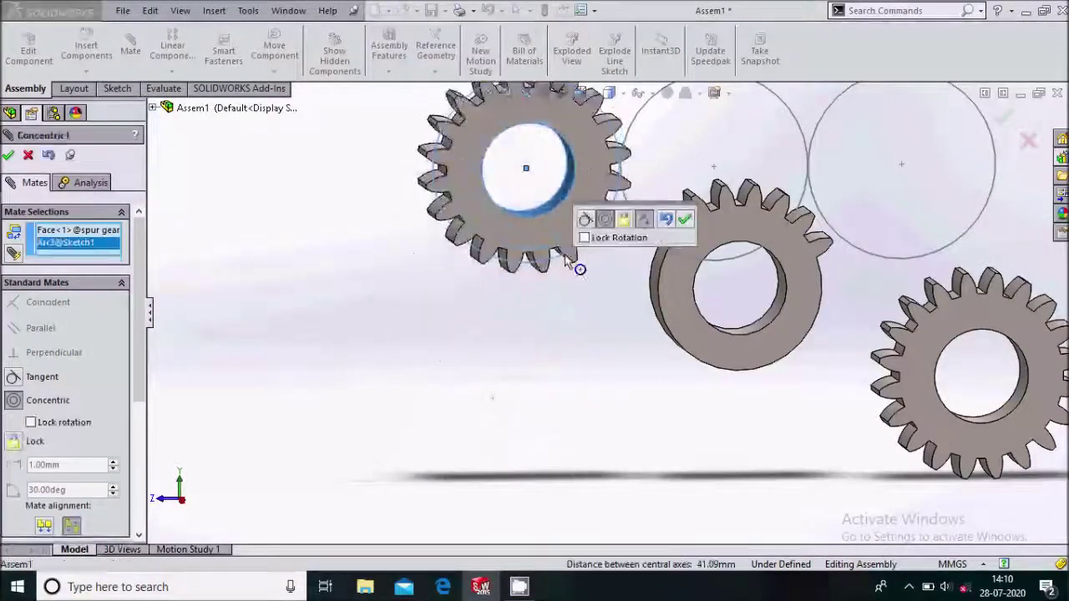
pyautogui.click(684, 218)
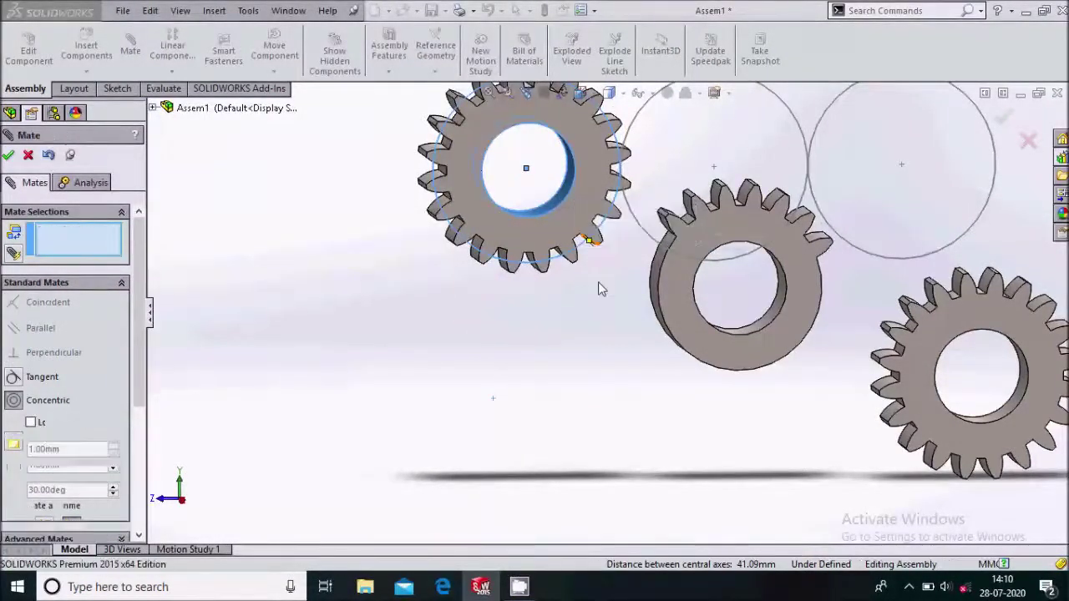
pyautogui.press('f')
pyautogui.click(157, 110)
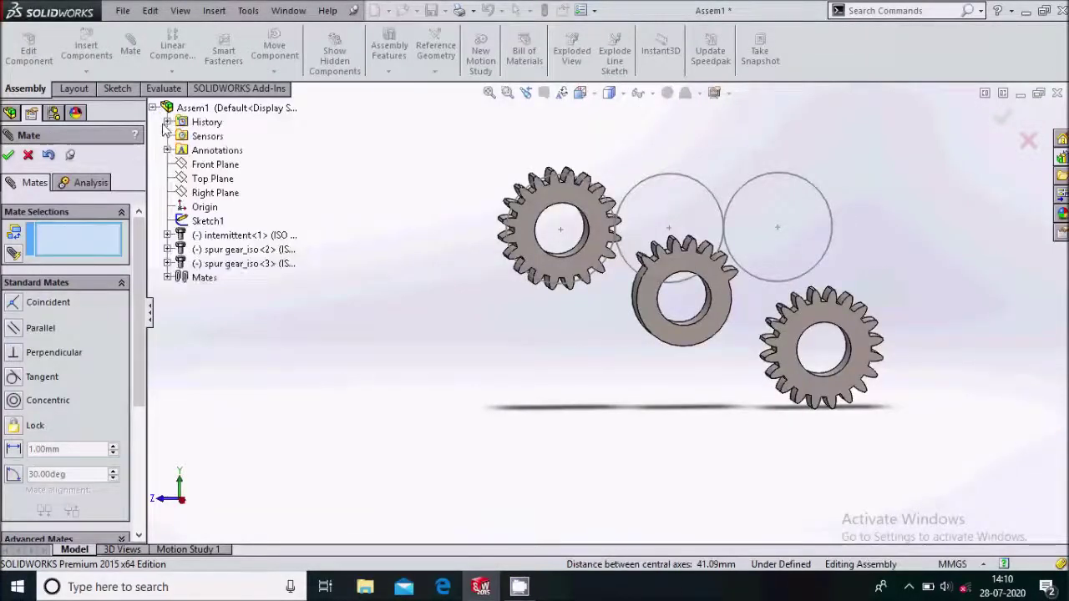
pyautogui.click(216, 193)
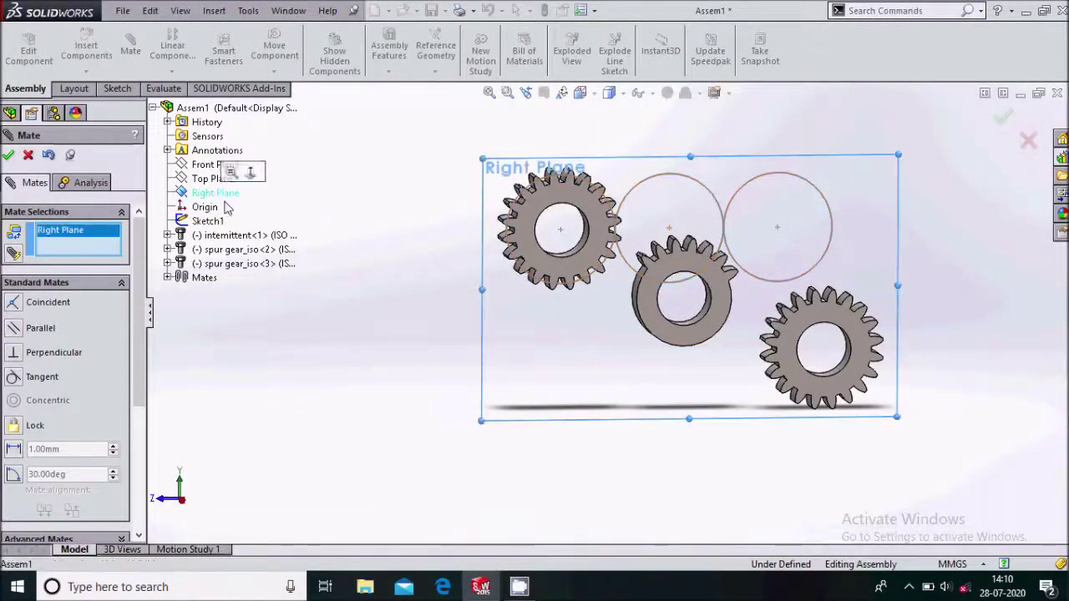
pyautogui.moveTo(508, 216); pyautogui.dragTo(660, 326, button='middle')
pyautogui.click(656, 324)
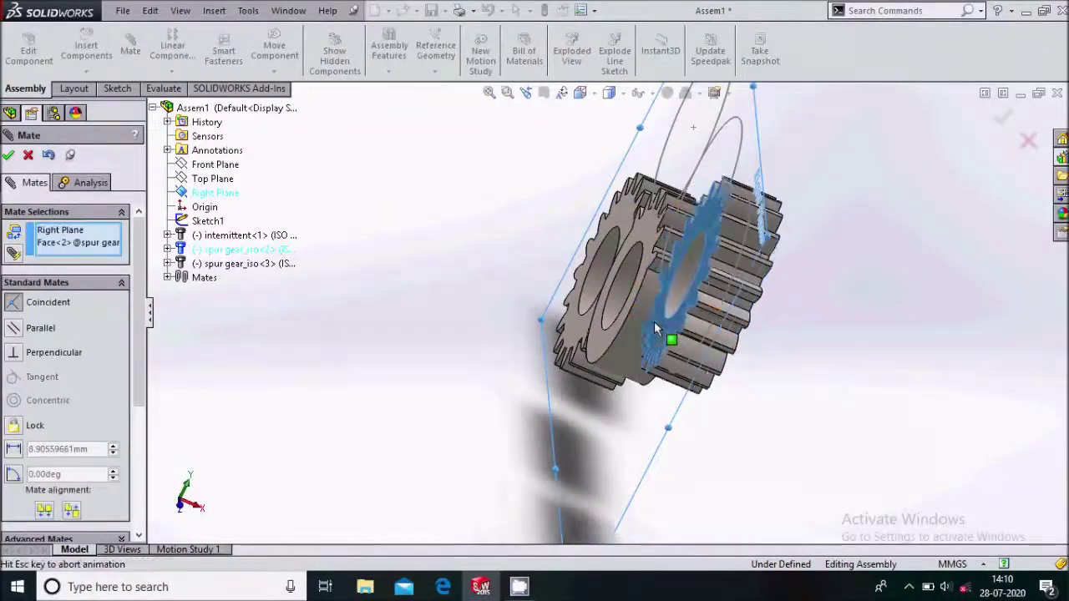
pyautogui.click(831, 348)
# - Mate the intermittent gear concentric to its sketch circle and flush with the left gear
pyautogui.moveTo(832, 347); pyautogui.dragTo(627, 305, button='middle')
pyautogui.scroll(-3, 650, 318)
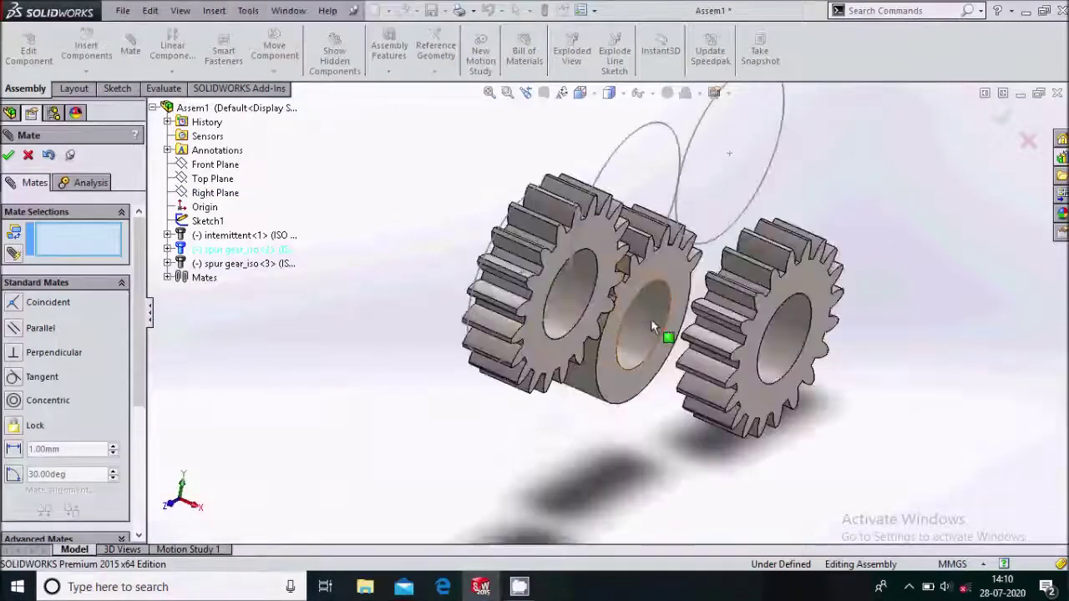
pyautogui.click(651, 319)
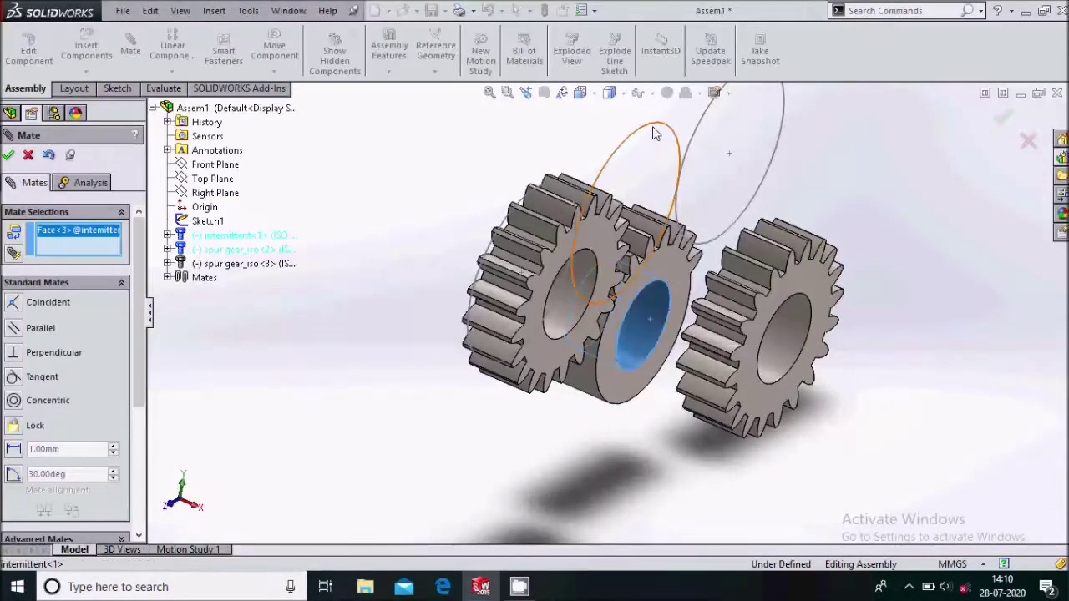
pyautogui.click(655, 133)
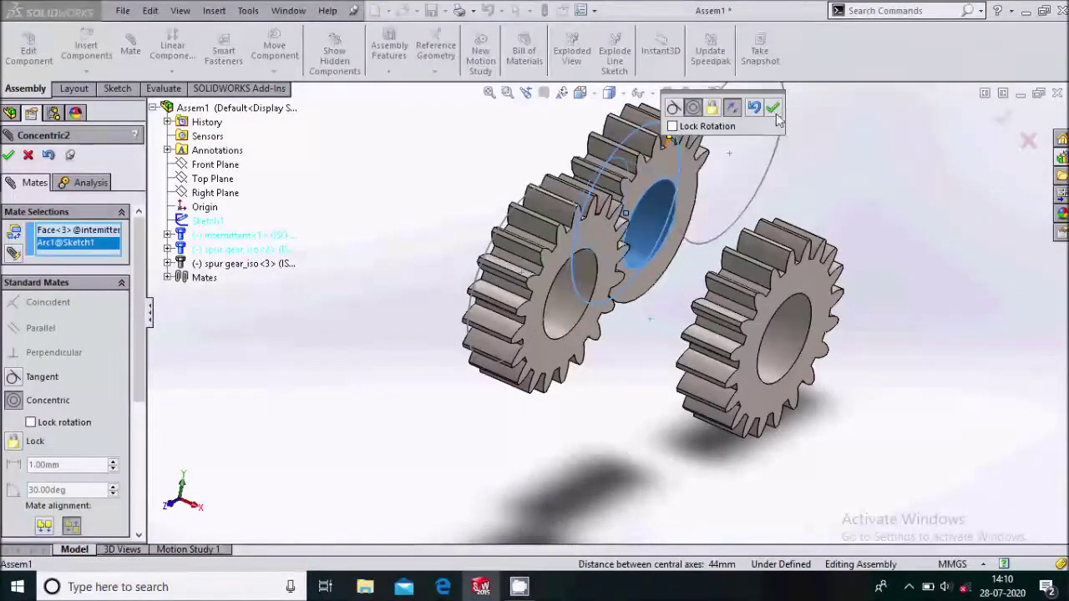
pyautogui.click(772, 107)
pyautogui.click(635, 288)
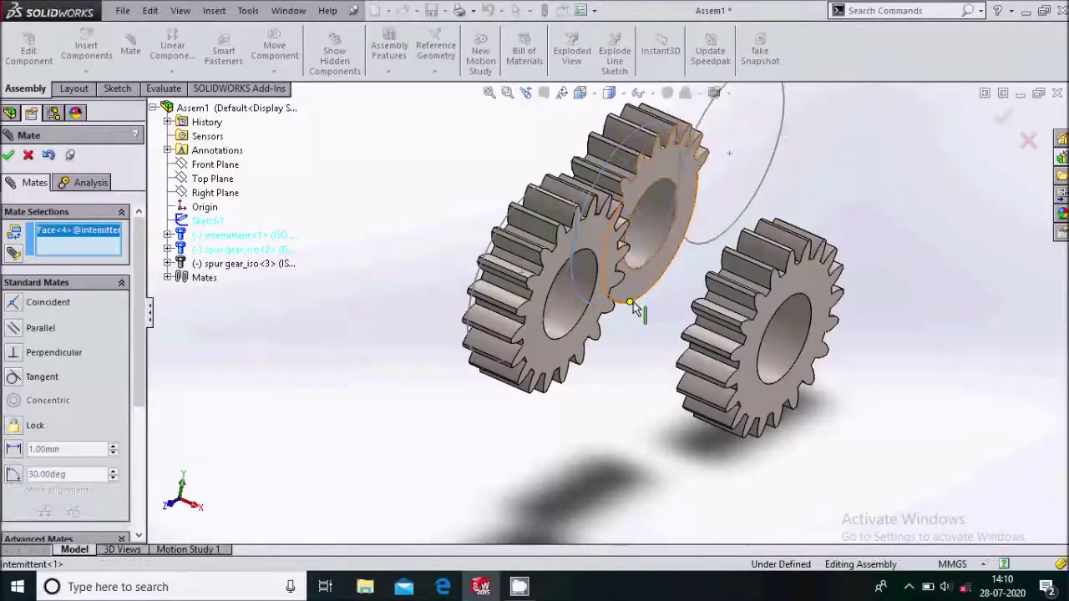
pyautogui.click(591, 340)
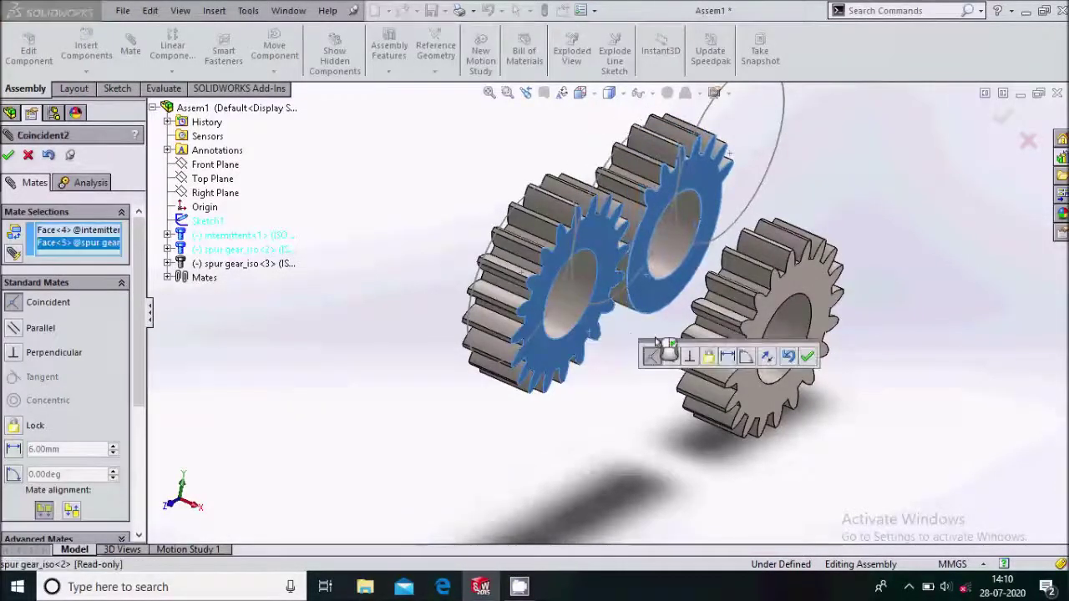
pyautogui.click(807, 357)
# - Mate the right gear concentric to the right sketch circle and flush with the intermittent gear
pyautogui.click(795, 322)
pyautogui.click(763, 190)
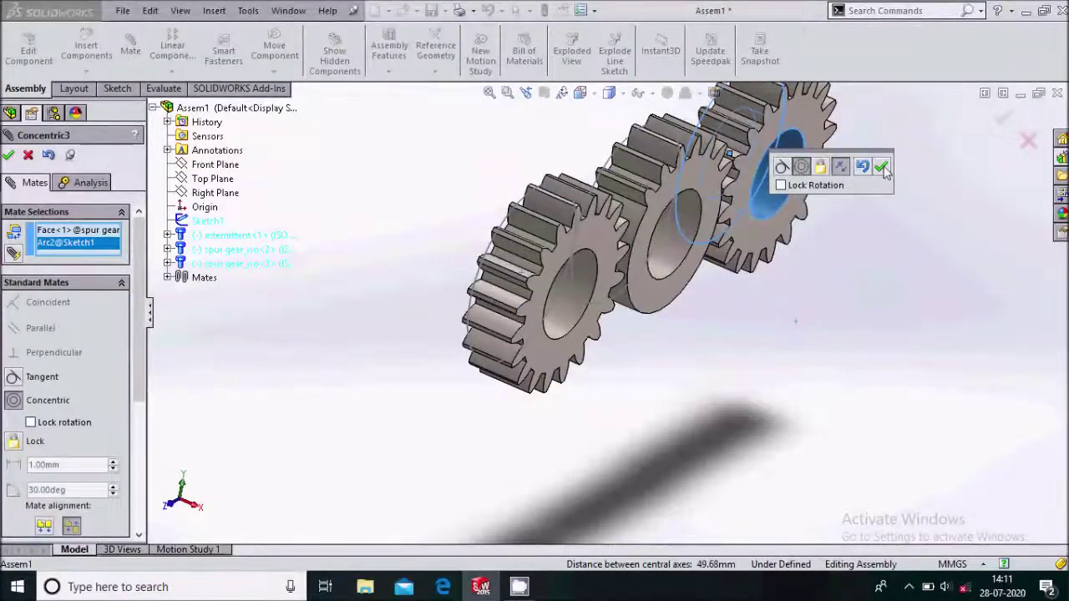
pyautogui.click(882, 167)
pyautogui.click(753, 232)
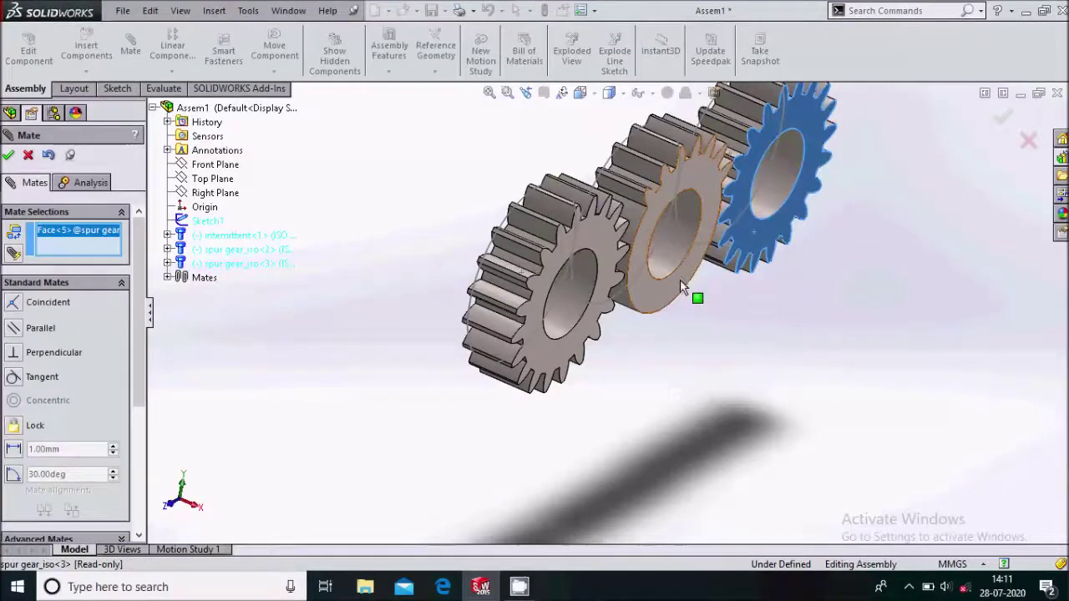
pyautogui.click(681, 284)
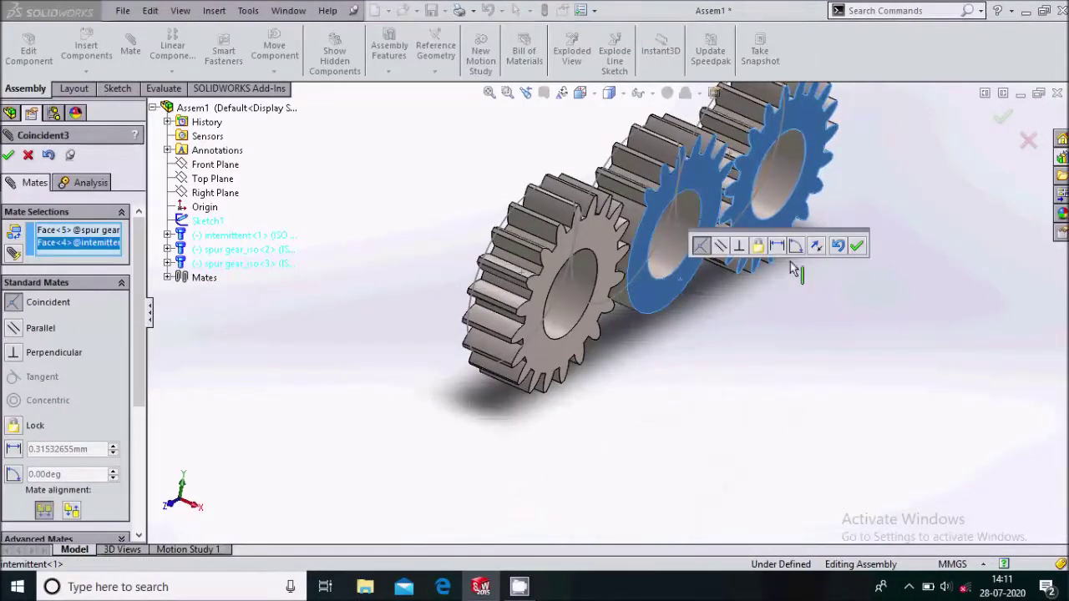
pyautogui.click(857, 245)
pyautogui.press('f')
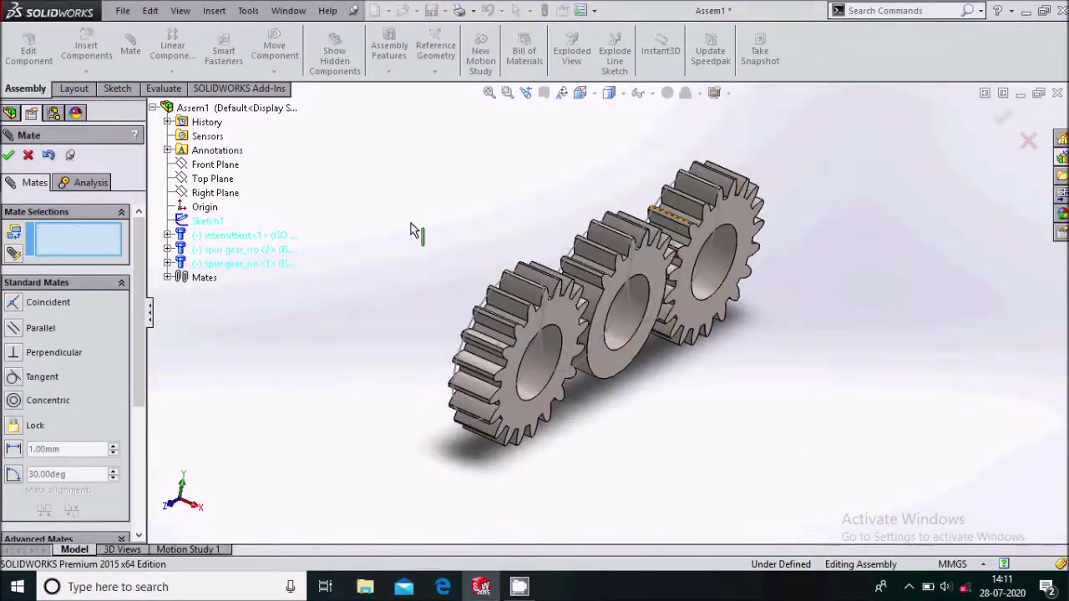
pyautogui.click(8, 154)
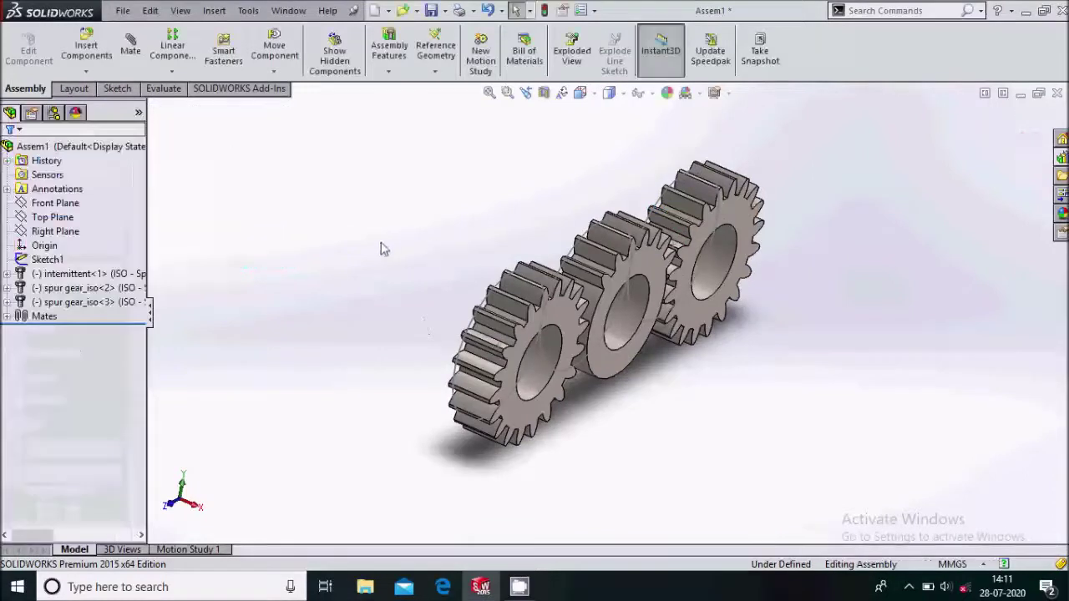
# - Hide Sketch1 and colour the middle intermittent gear green
pyautogui.click(47, 260)
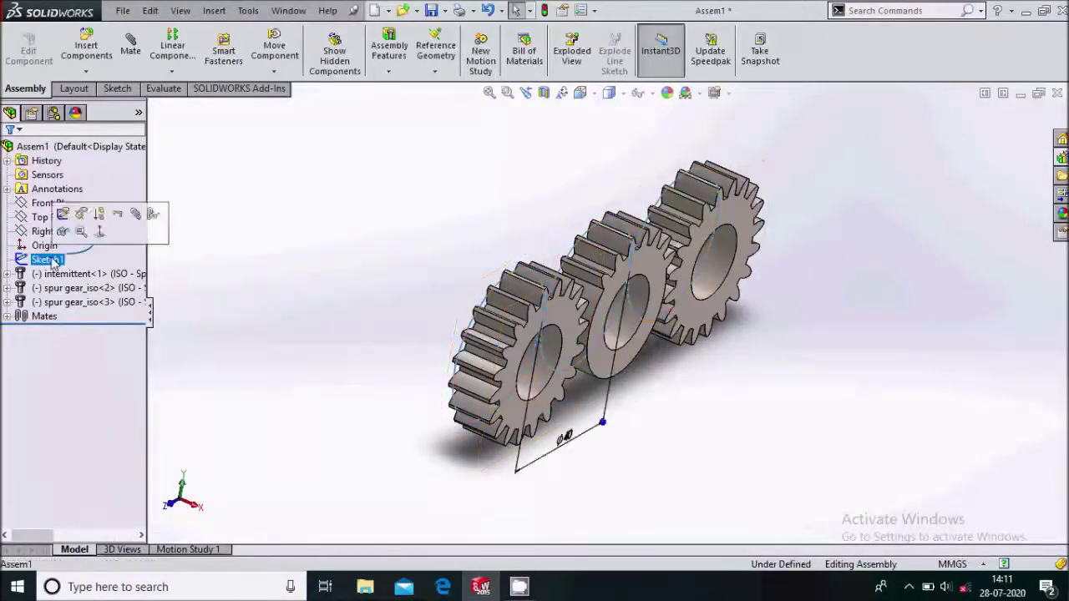
pyautogui.rightClick(50, 262)
pyautogui.click(62, 233)
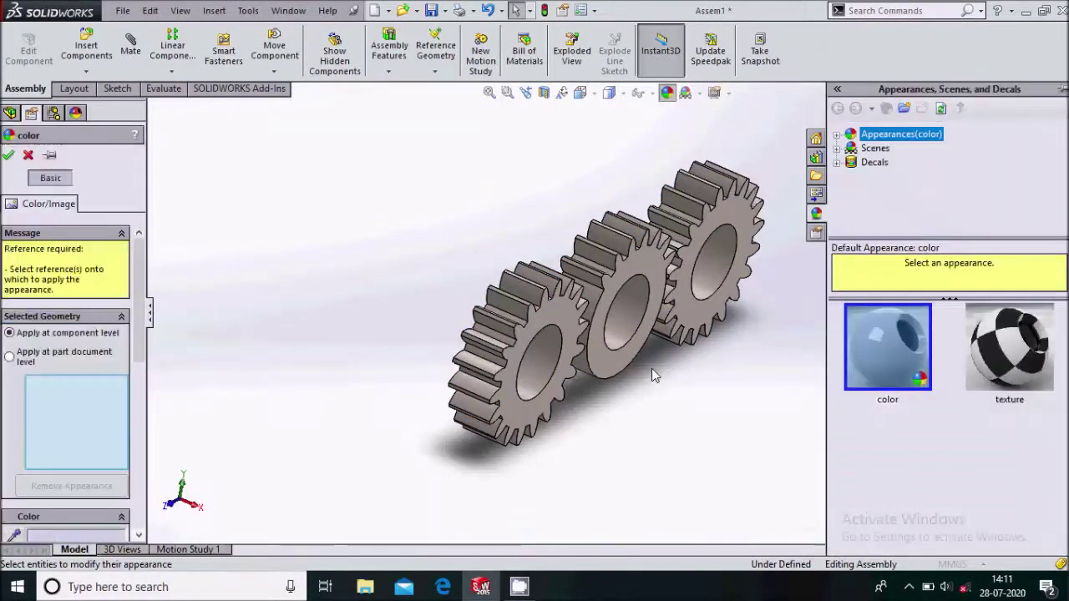
pyautogui.scroll(-5, 138, 392)
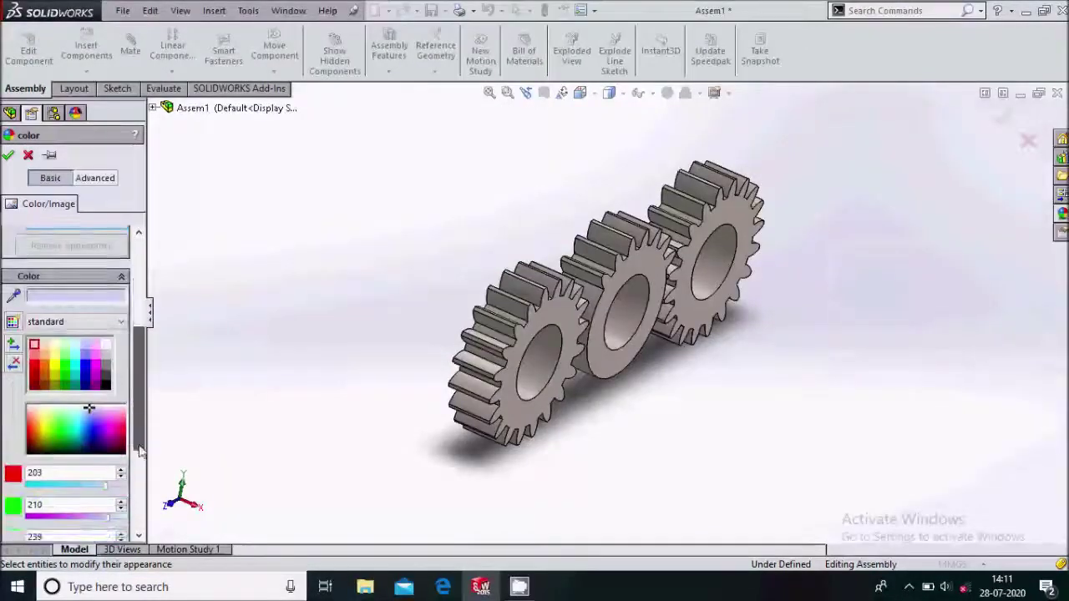
pyautogui.click(647, 370)
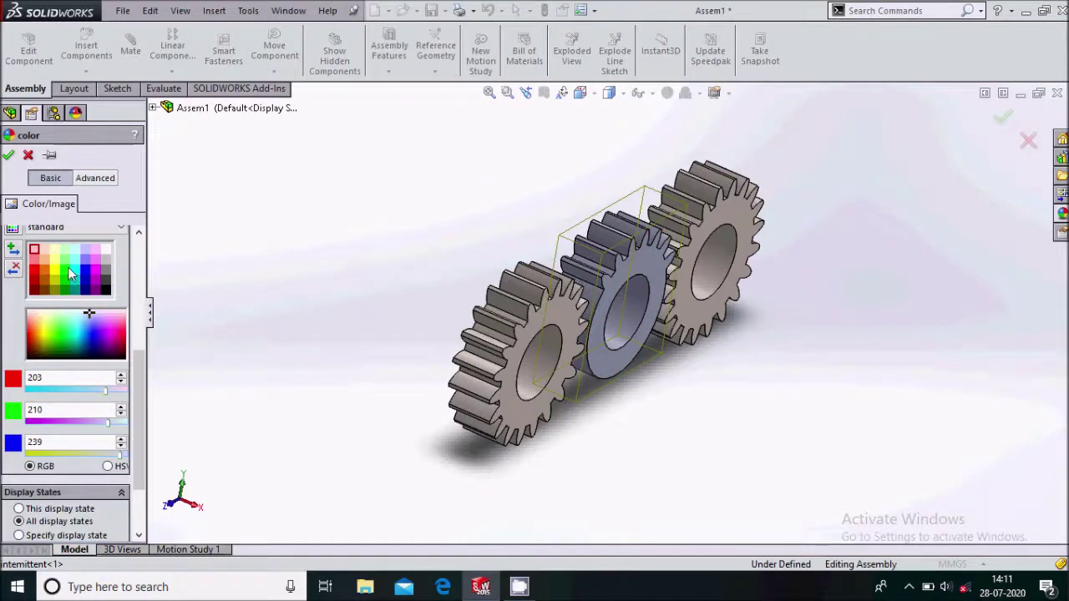
pyautogui.click(72, 277)
pyautogui.click(9, 157)
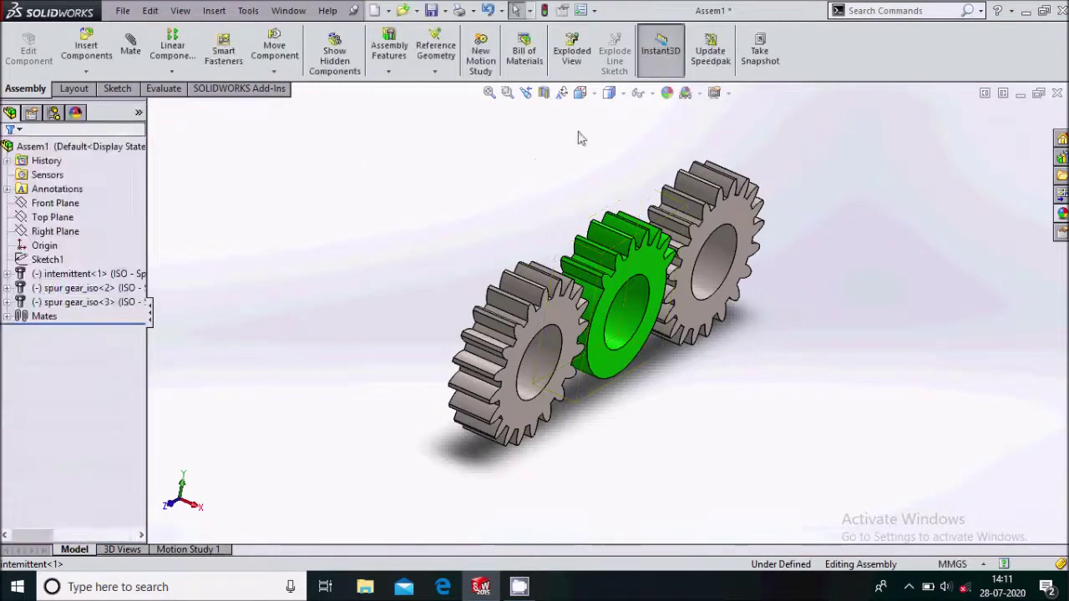
# - Colour the left spur gear yellow and the right spur gear light cyan
pyautogui.click(561, 309)
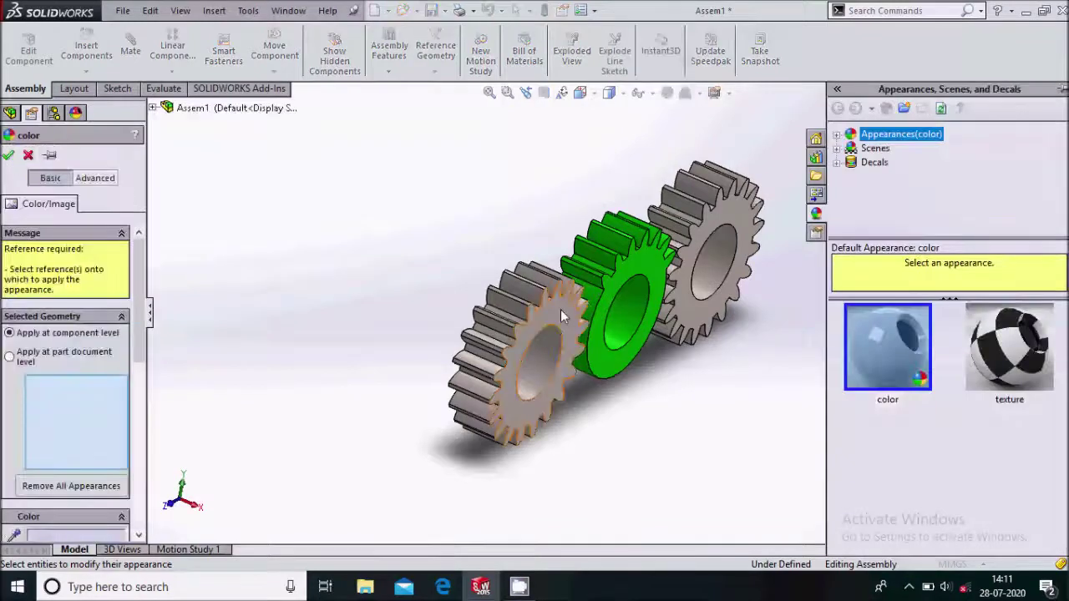
pyautogui.scroll(-2, 144, 418)
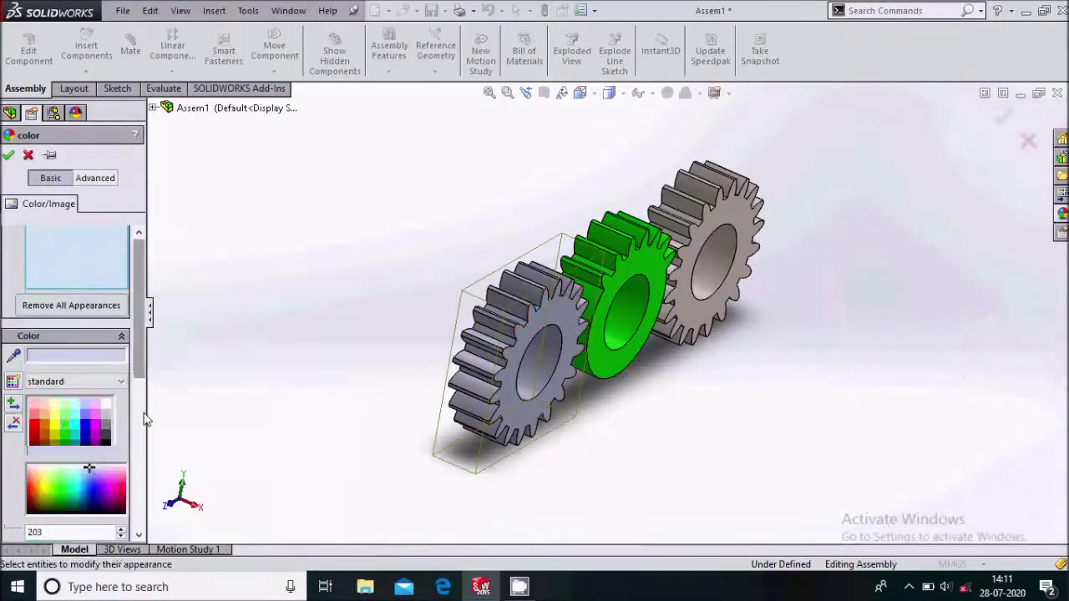
pyautogui.click(57, 428)
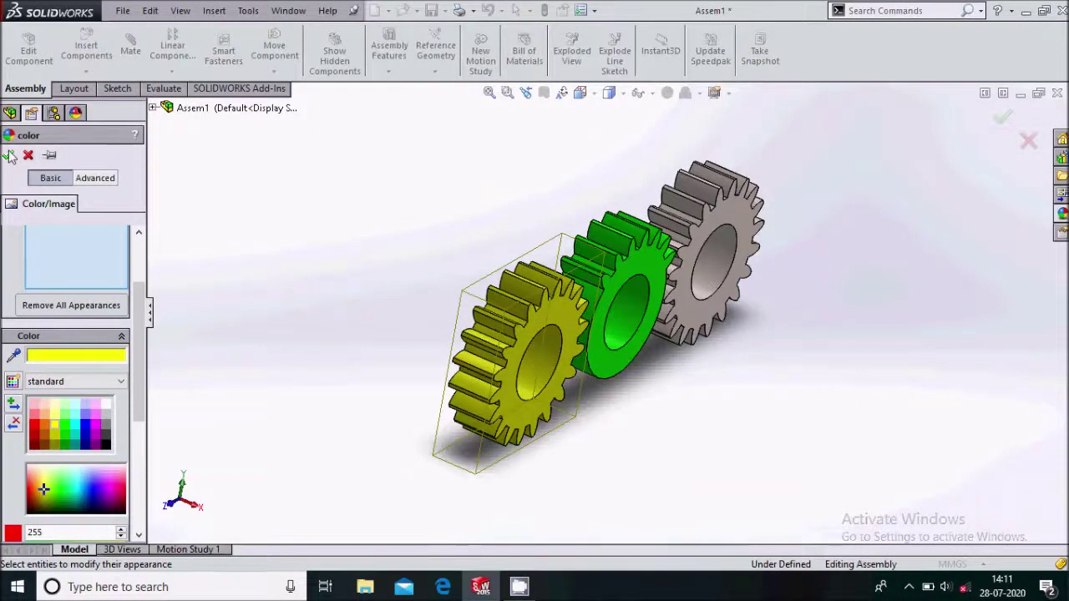
pyautogui.click(9, 155)
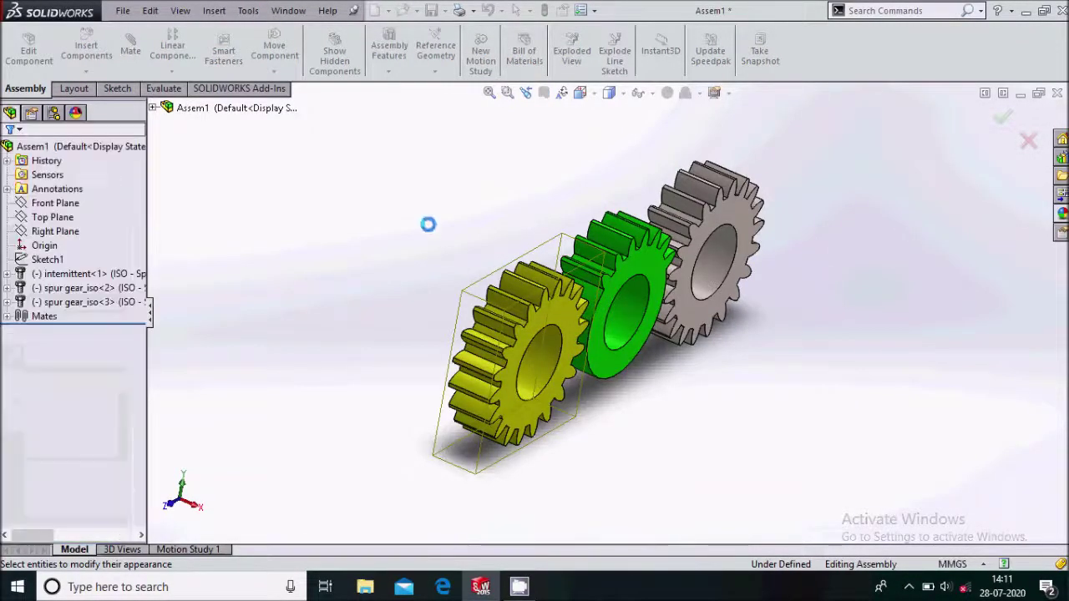
pyautogui.click(750, 220)
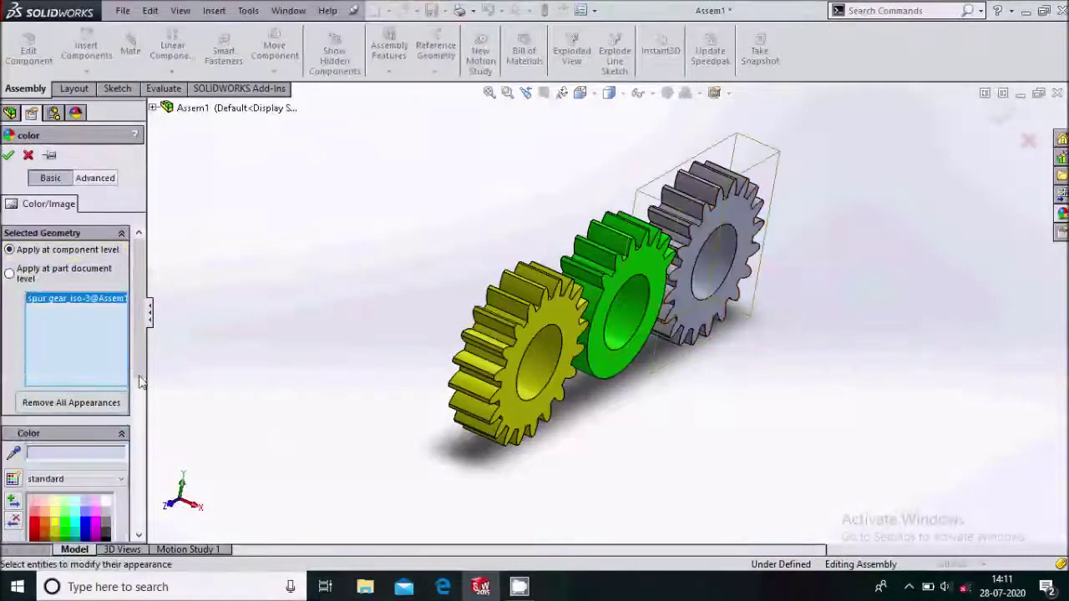
pyautogui.scroll(-3, 75, 391)
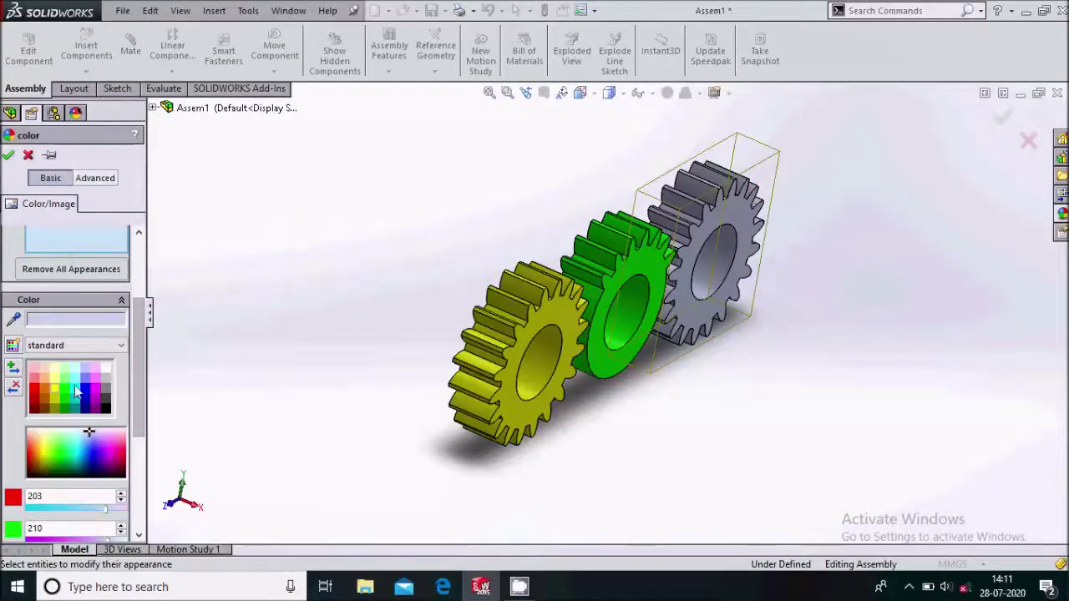
pyautogui.click(75, 378)
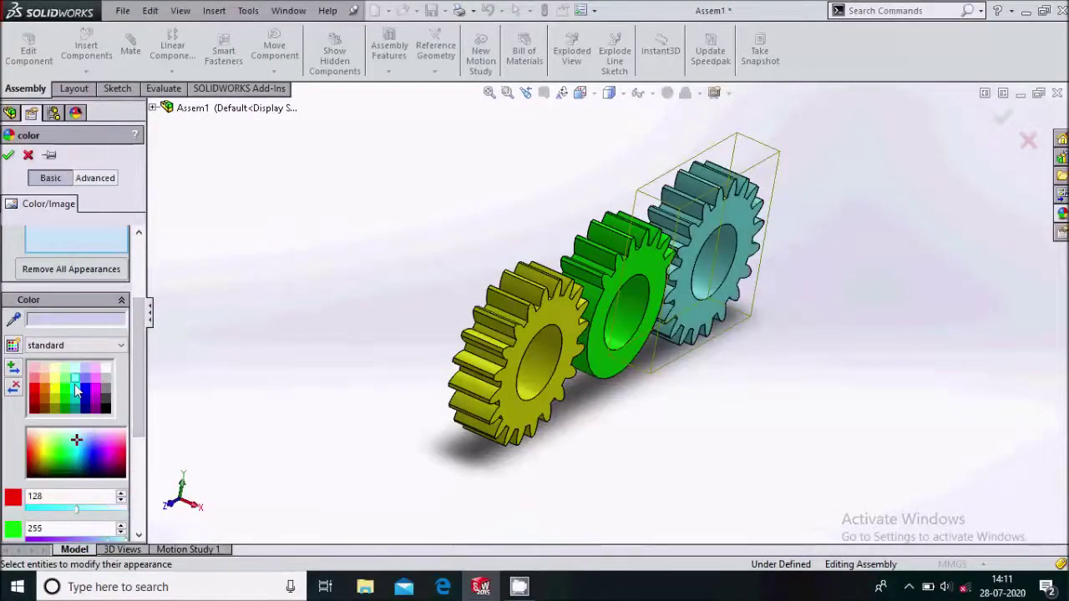
pyautogui.click(7, 155)
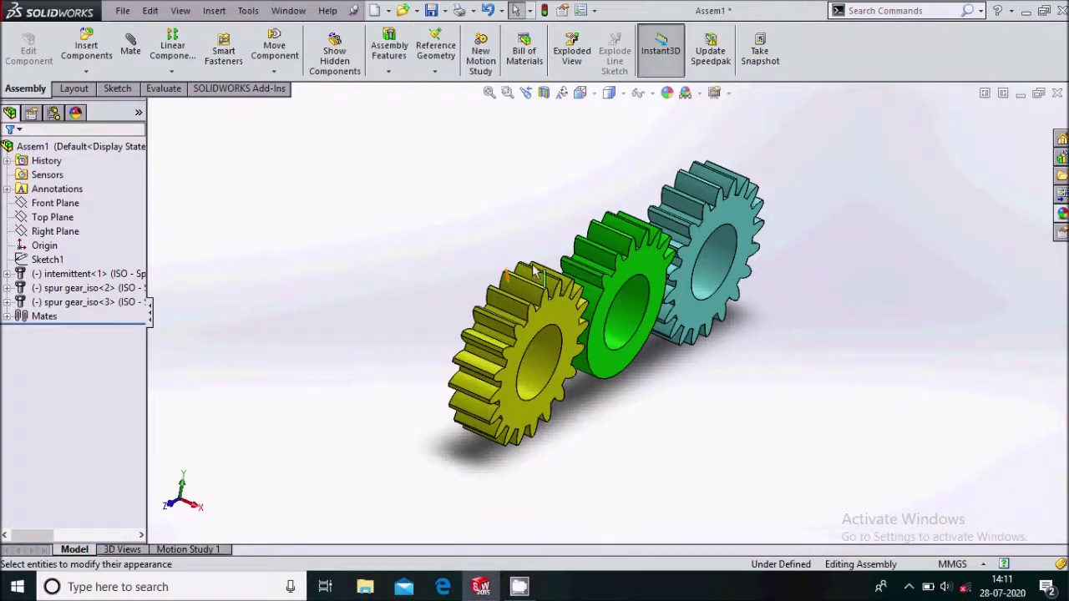
# - Check a side view and an orbited view, then settle on the Front view of the three gears
pyautogui.click(579, 93)
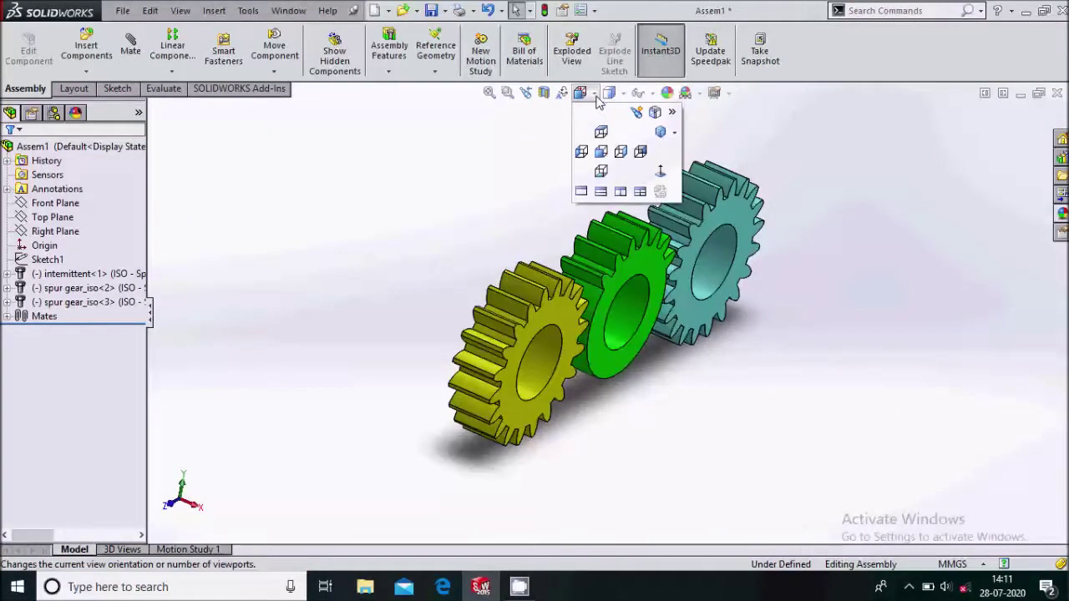
pyautogui.click(660, 171)
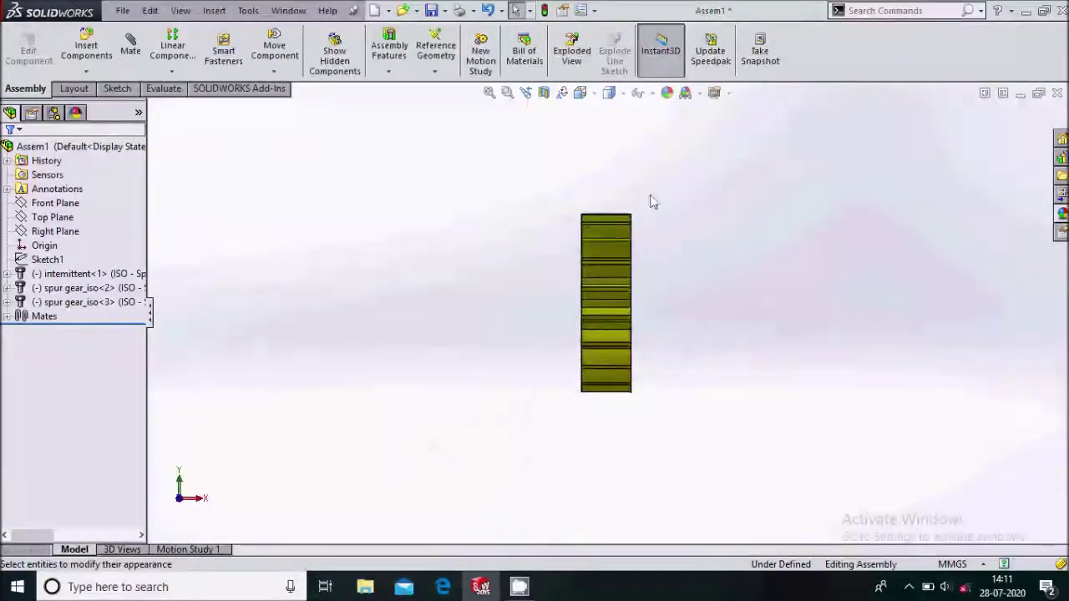
pyautogui.moveTo(686, 187); pyautogui.dragTo(644, 259, button='middle')
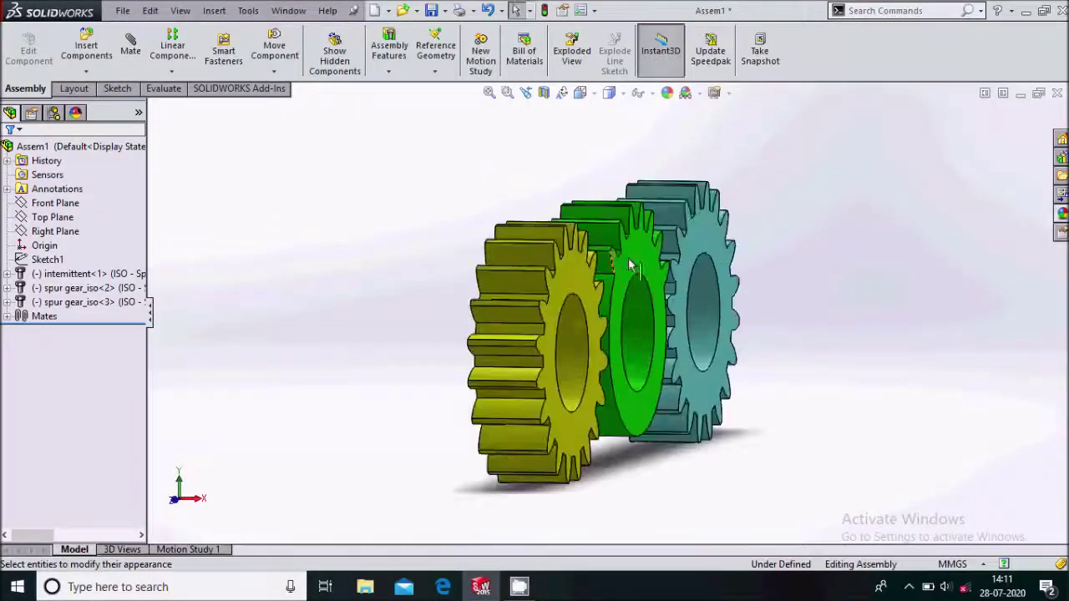
pyautogui.click(641, 266)
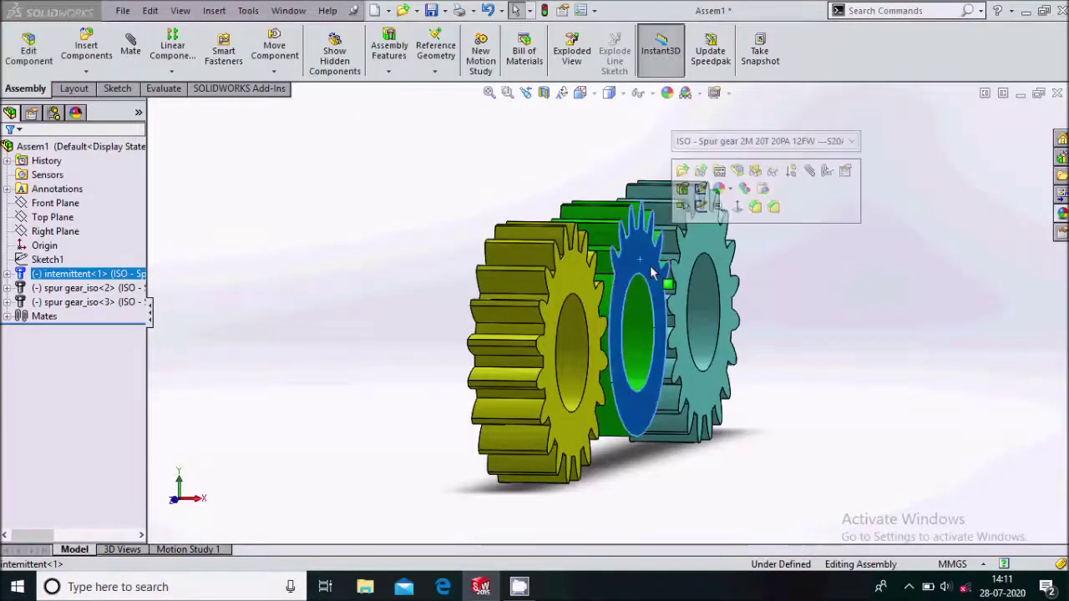
pyautogui.click(736, 206)
pyautogui.click(733, 210)
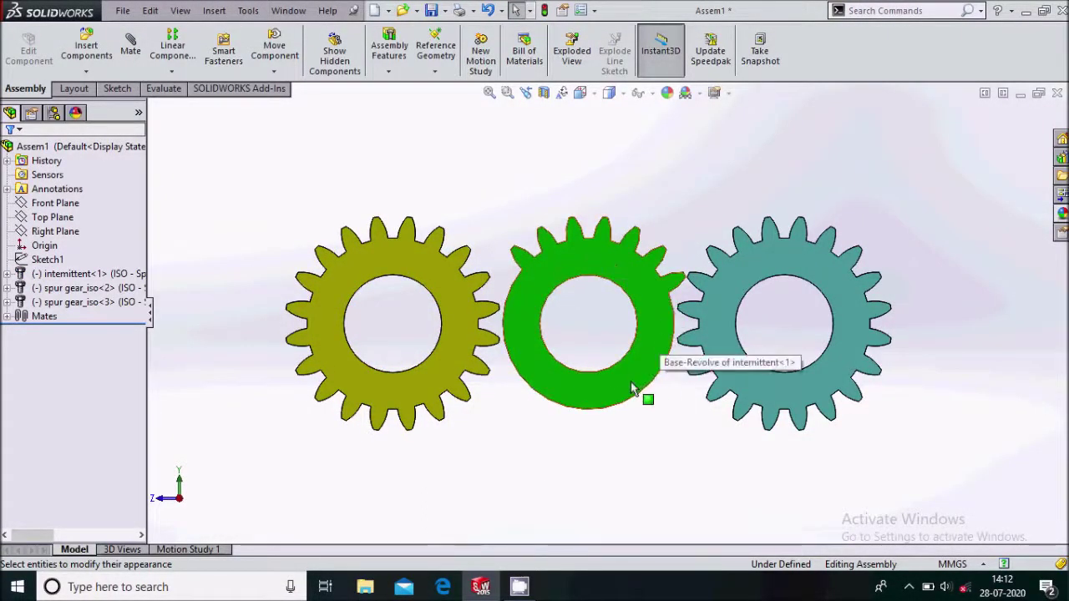
pyautogui.click(279, 72)
# - Using Move Component with Physical Dynamics, drag the middle gear to drive its neighbours round
pyautogui.click(295, 87)
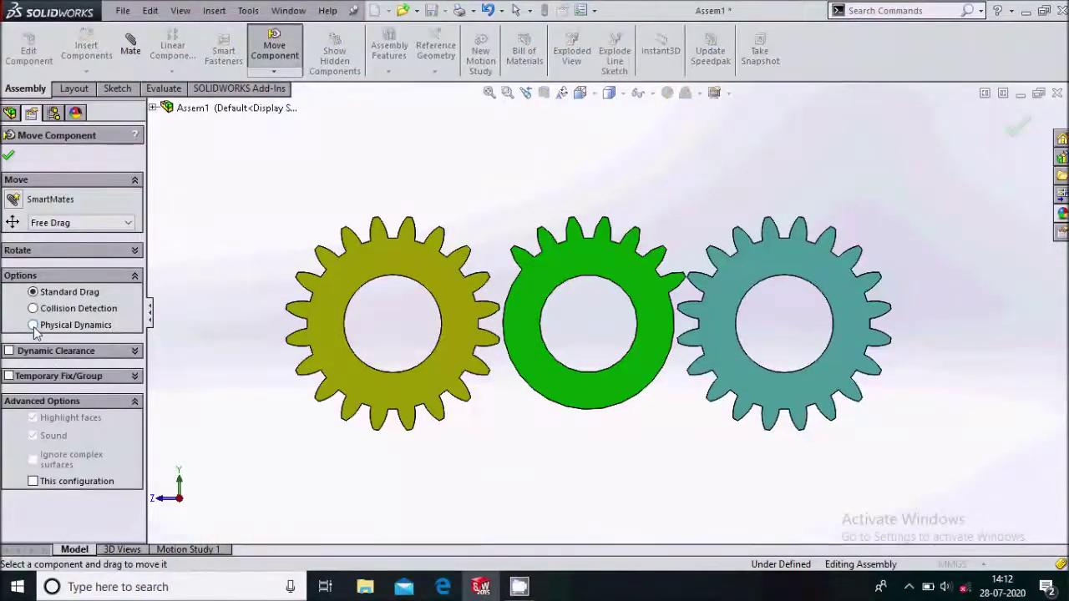
pyautogui.click(32, 325)
pyautogui.scroll(-3, 702, 324)
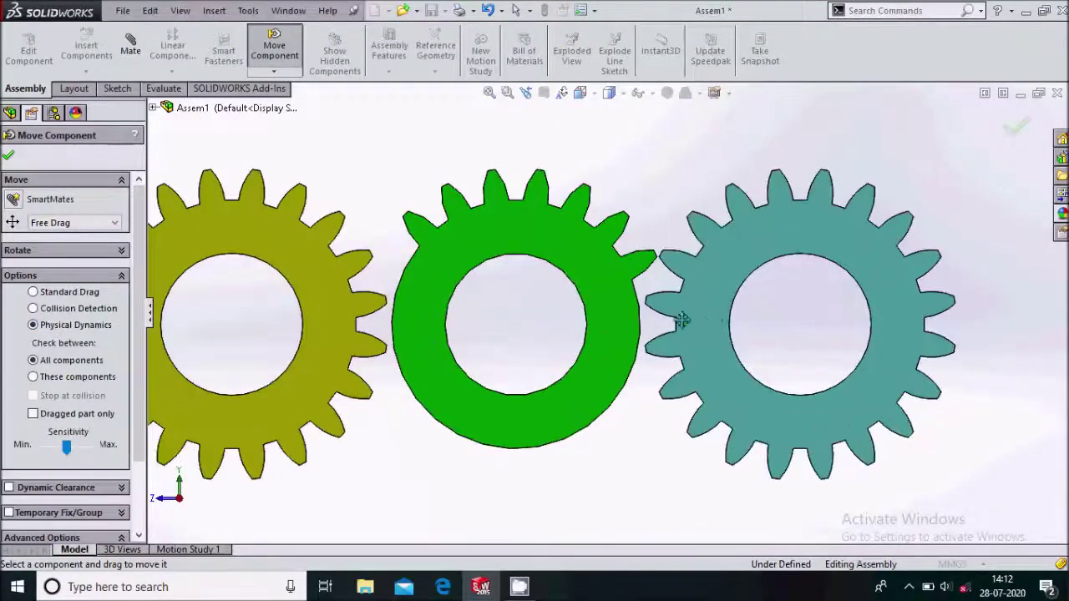
pyautogui.scroll(2, 704, 314)
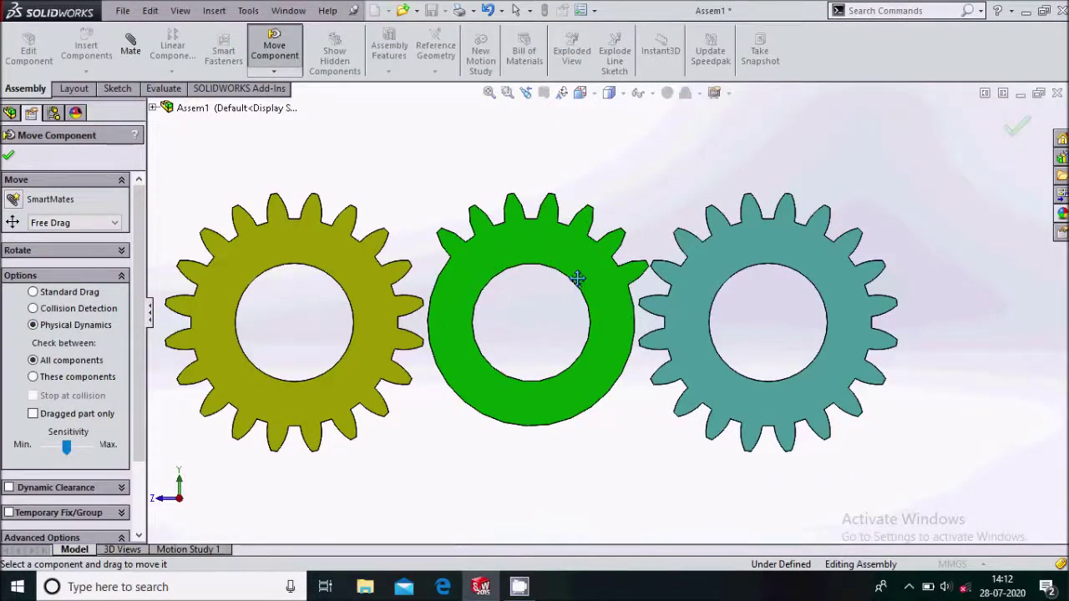
pyautogui.moveTo(591, 273); pyautogui.dragTo(562, 449)
pyautogui.moveTo(541, 451); pyautogui.dragTo(329, 326)
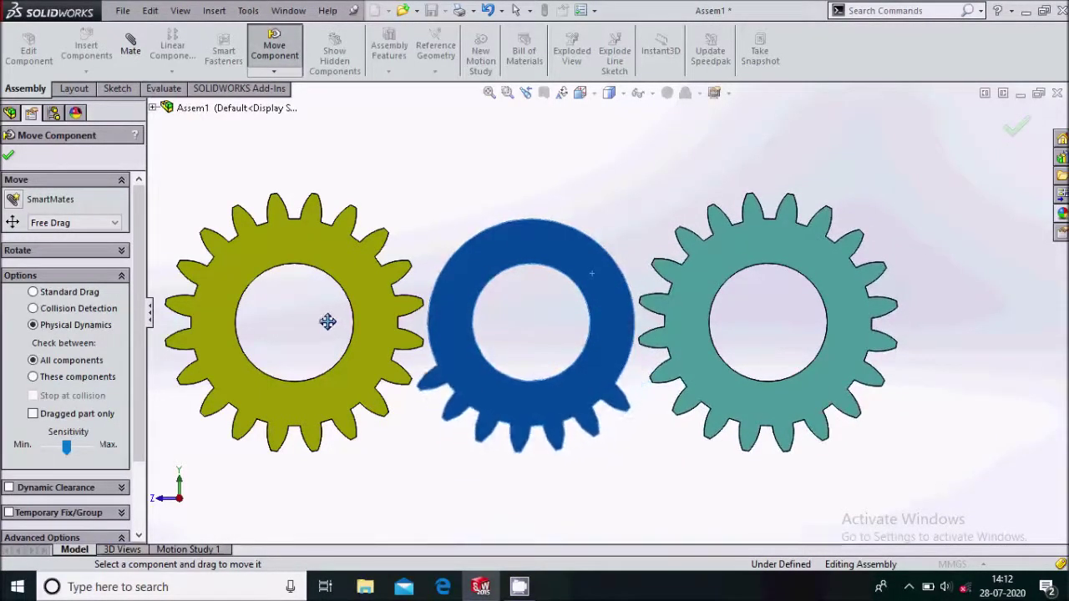
pyautogui.moveTo(339, 274); pyautogui.dragTo(415, 224)
# - Spin the yellow gear until the intermittent gear's toothed sector sits at the top, then orbit the assembly
pyautogui.moveTo(522, 205); pyautogui.dragTo(641, 225)
pyautogui.moveTo(665, 324); pyautogui.dragTo(655, 399)
pyautogui.moveTo(598, 477); pyautogui.dragTo(535, 493)
pyautogui.moveTo(460, 481); pyautogui.dragTo(401, 416)
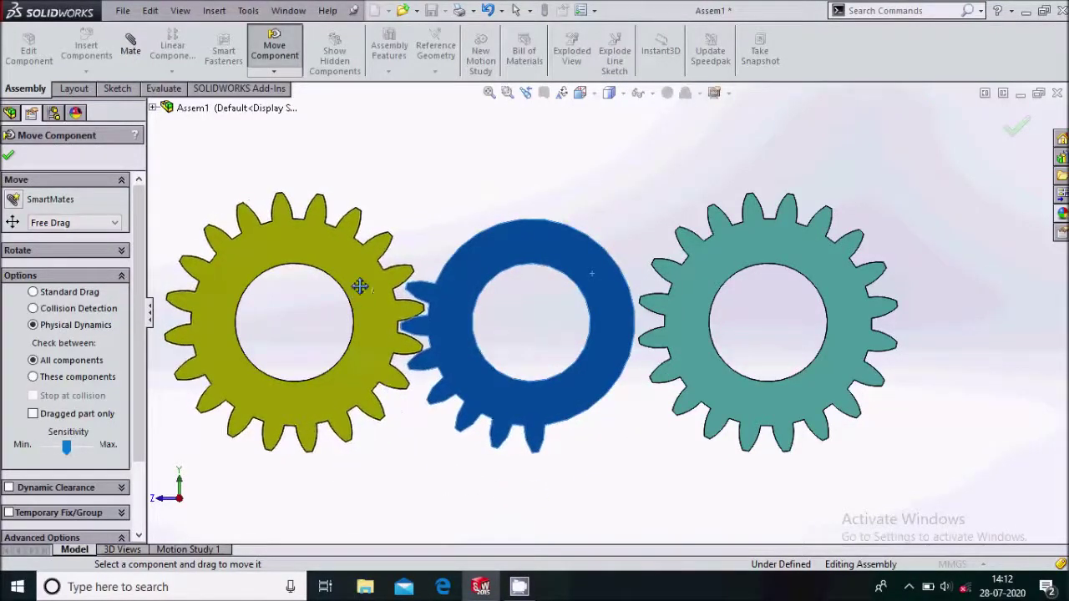
pyautogui.moveTo(523, 150); pyautogui.dragTo(440, 444)
pyautogui.moveTo(363, 191); pyautogui.dragTo(662, 220)
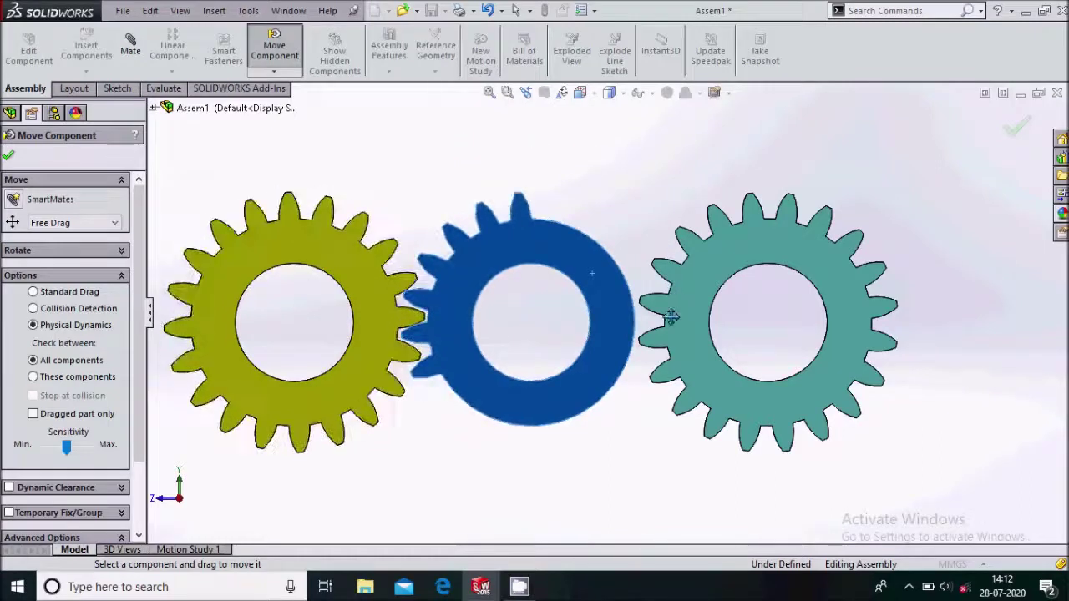
pyautogui.moveTo(620, 427)
pyautogui.mouseDown()
pyautogui.moveTo(598, 453)
pyautogui.moveTo(609, 444)
pyautogui.mouseUp()
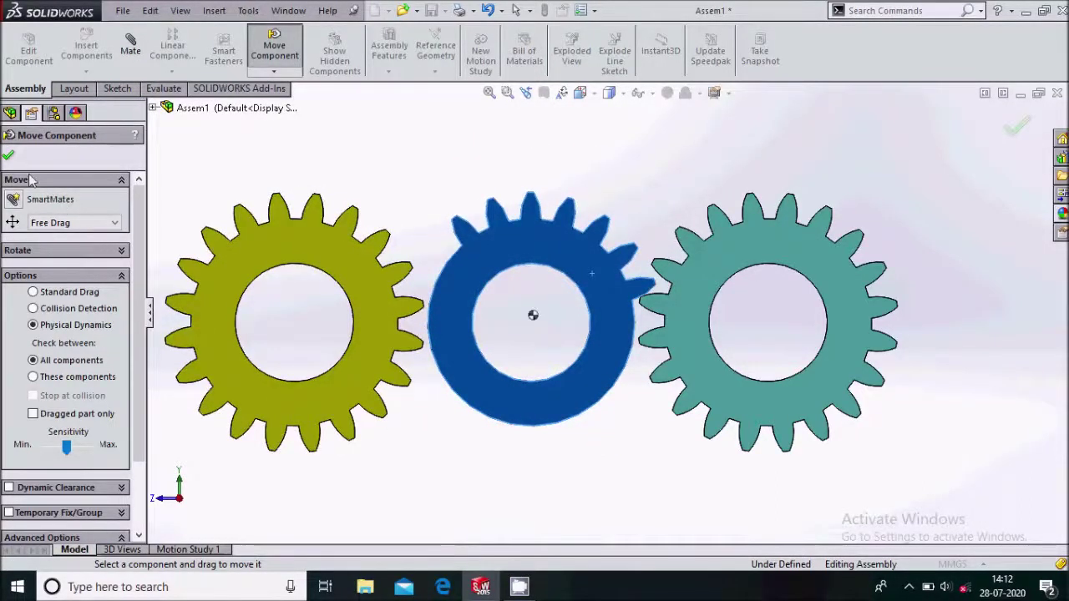
pyautogui.click(9, 158)
pyautogui.press('f')
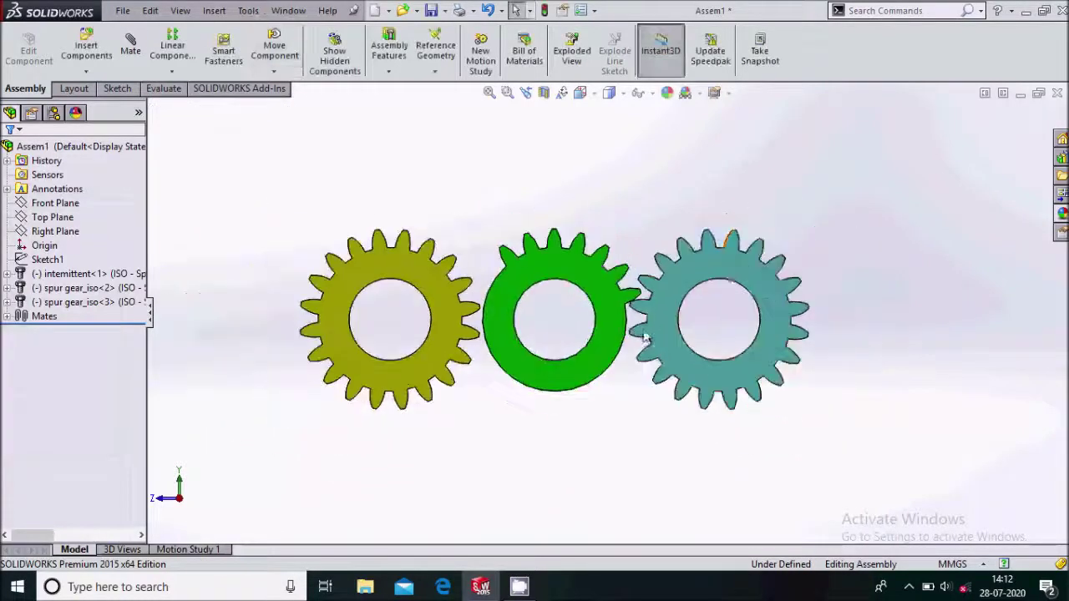
pyautogui.moveTo(679, 176); pyautogui.dragTo(671, 180, button='middle')
pyautogui.moveTo(562, 339); pyautogui.dragTo(711, 210, button='middle')
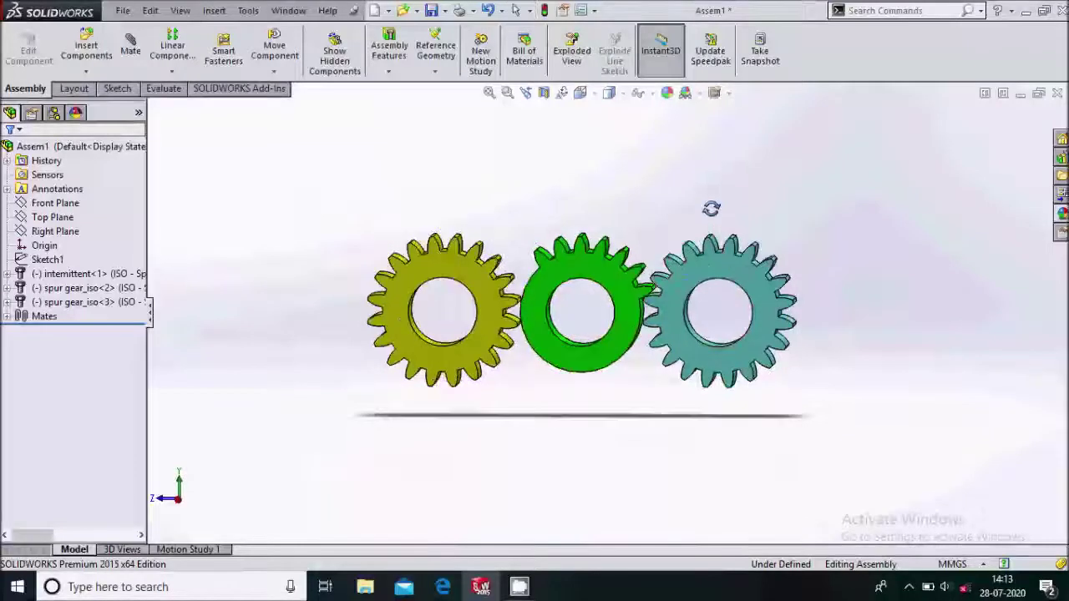